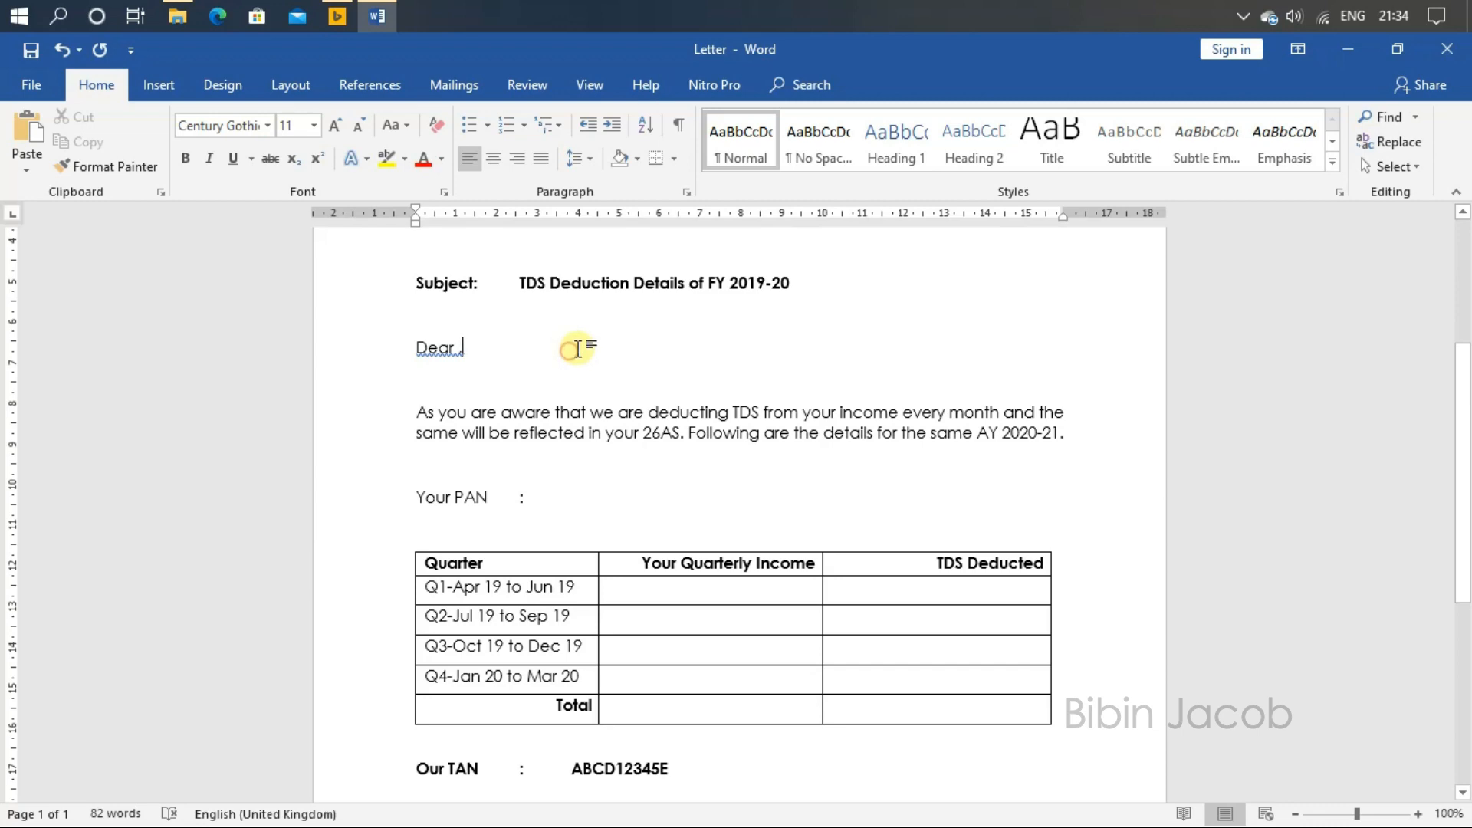
Step: Attach the Data workbook in the Tutorial\Word folder as the mail merge recipient list, using the Sheetdemo$ table with headers
{"action": "scroll", "coordinate": [649, 415], "scroll_direction": "up", "scroll_amount": 6}
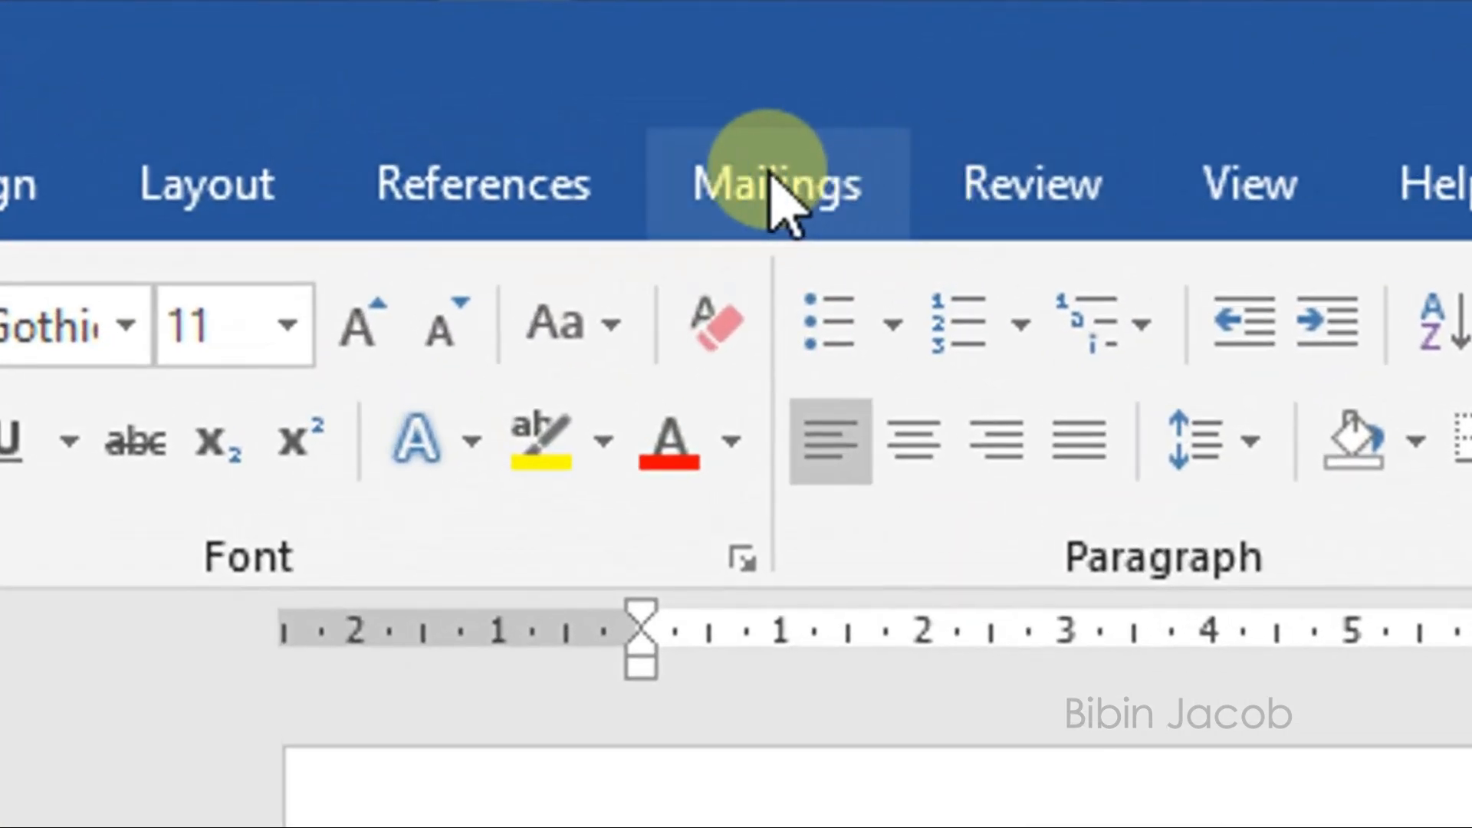
{"action": "left_click", "coordinate": [771, 188]}
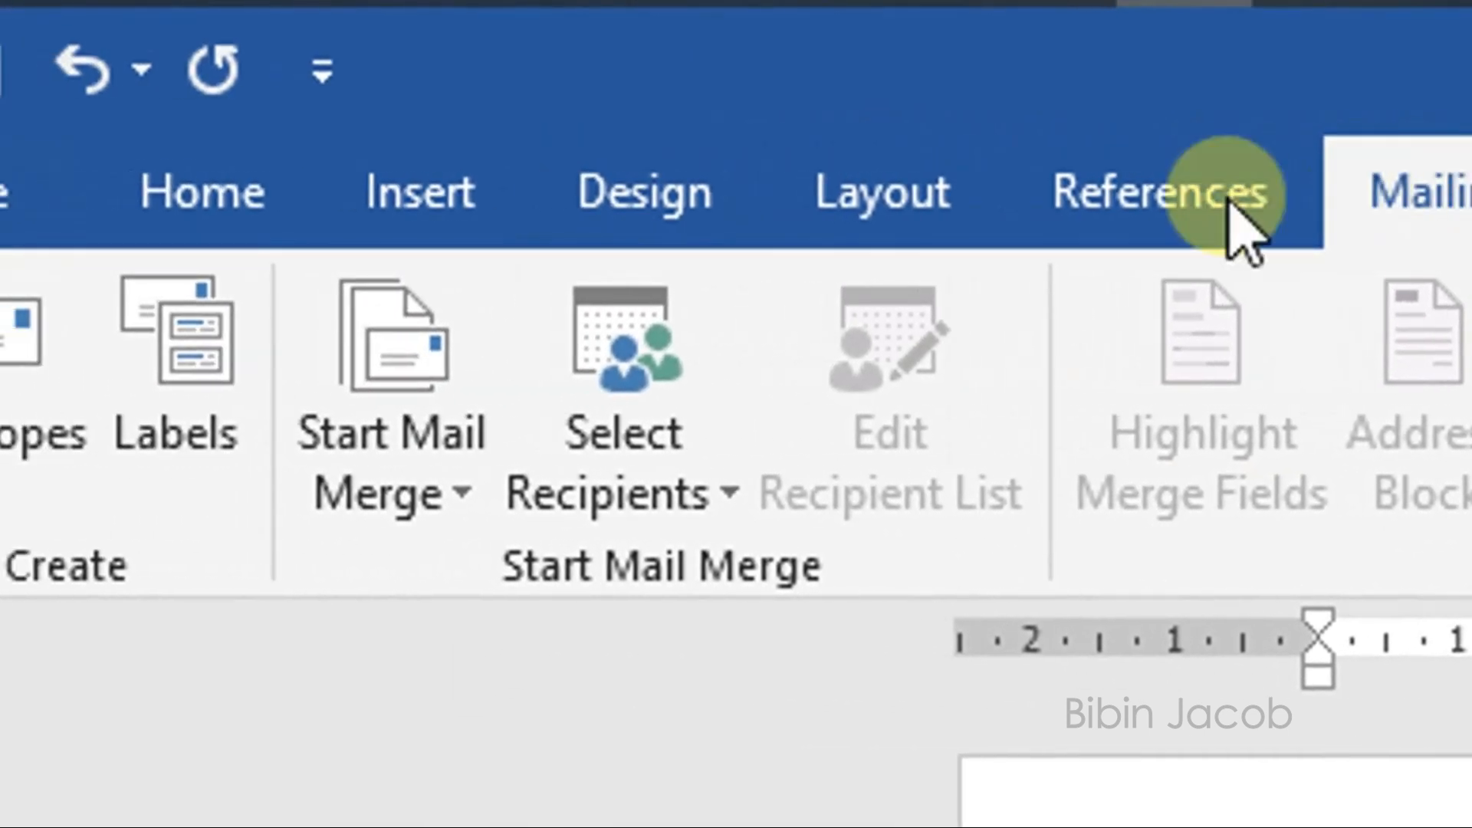
{"action": "left_click", "coordinate": [730, 500]}
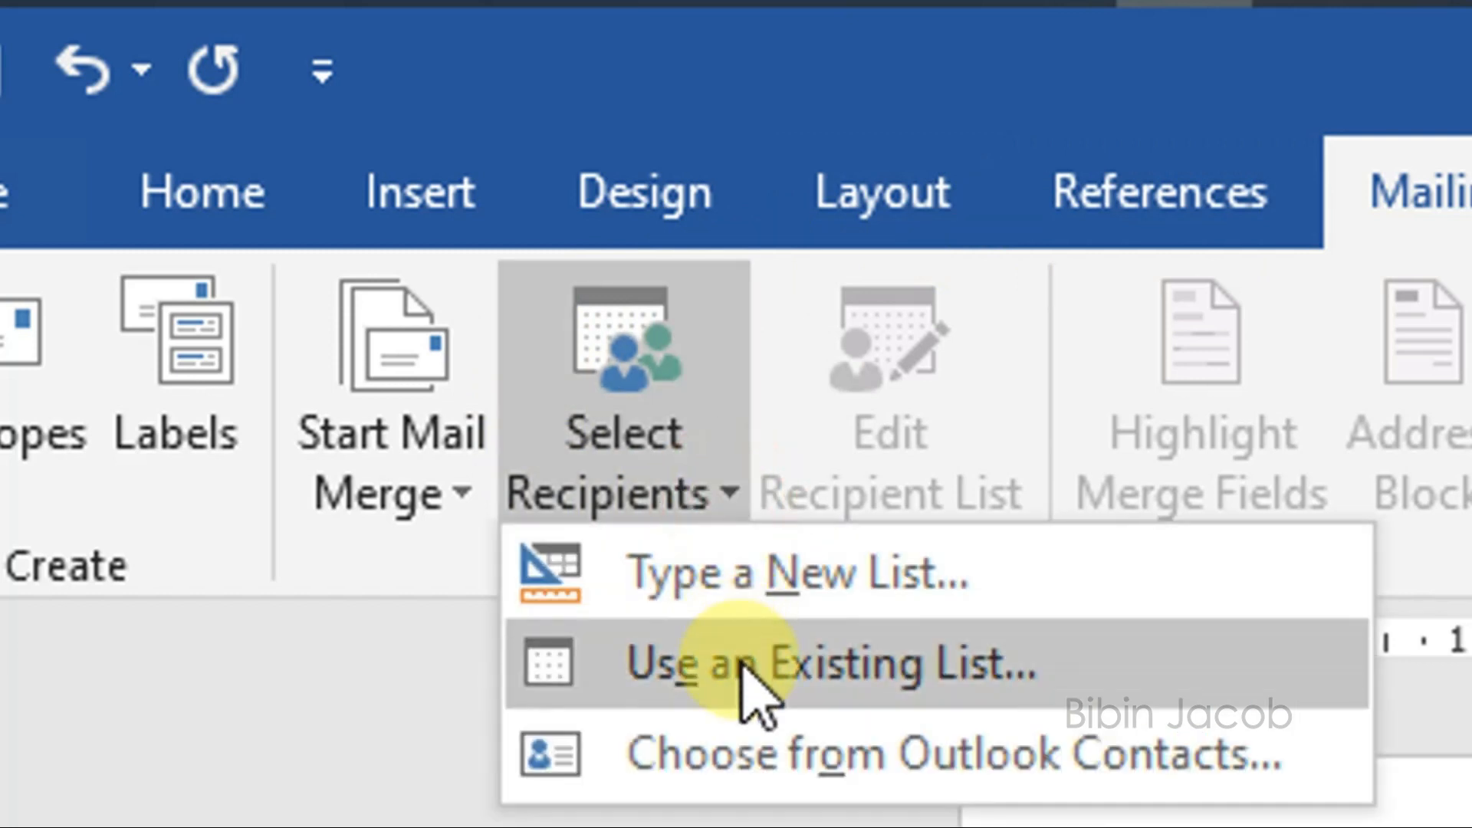
{"action": "left_click", "coordinate": [743, 665]}
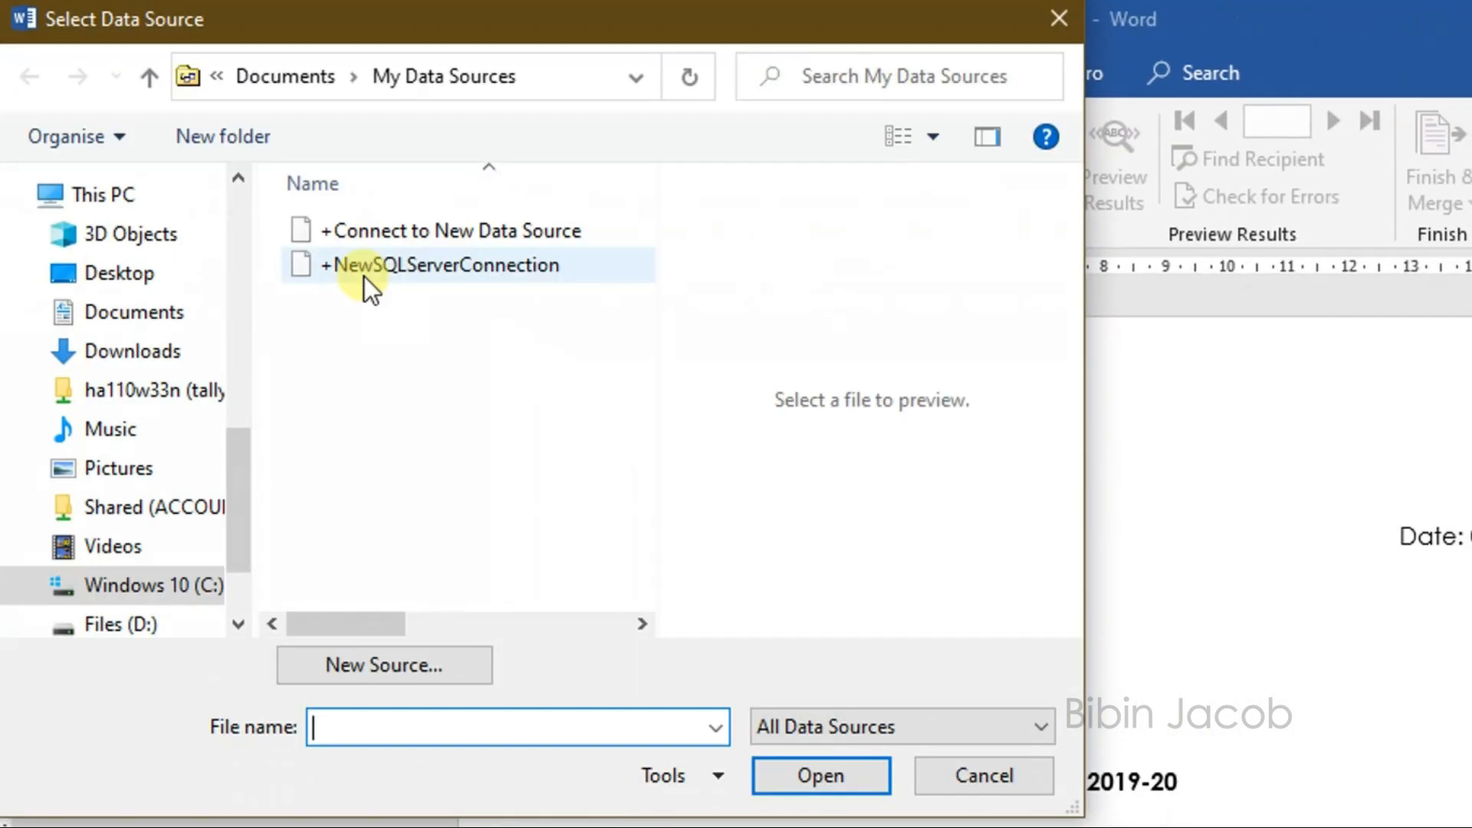
{"action": "left_click_drag", "start_coordinate": [242, 482], "coordinate": [232, 325]}
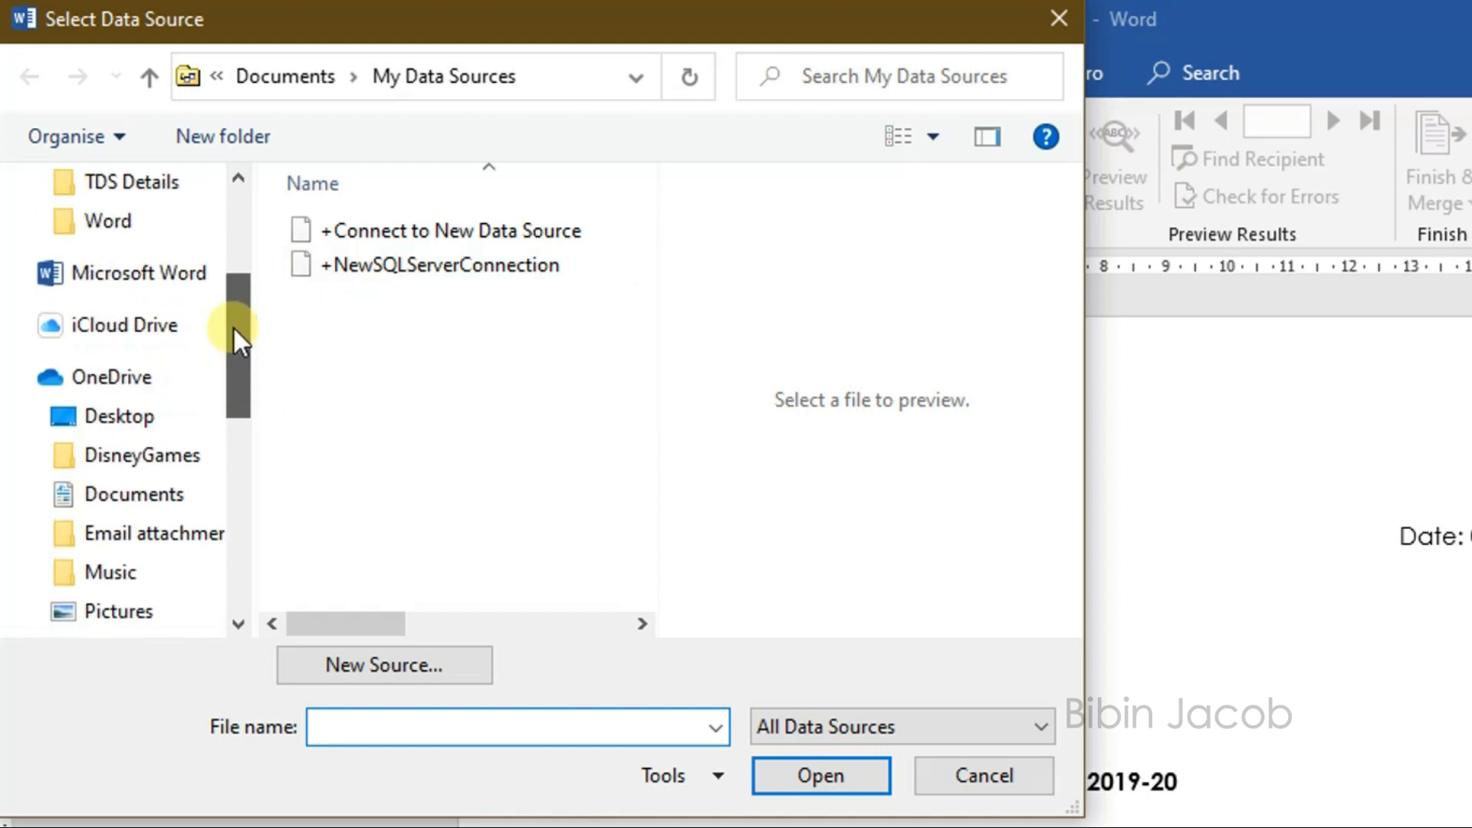
{"action": "left_click", "coordinate": [115, 223]}
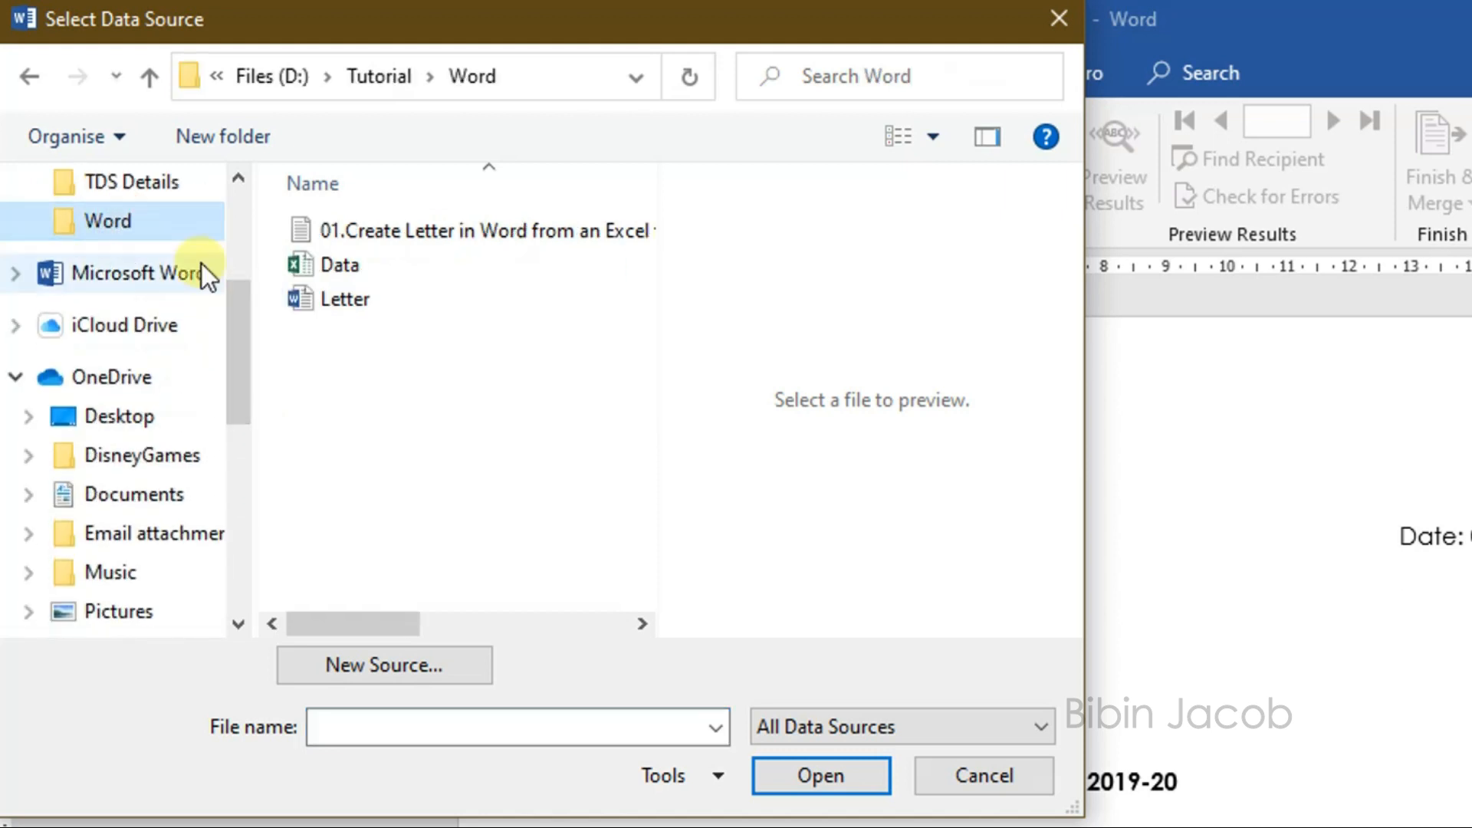
{"action": "double_click", "coordinate": [330, 261]}
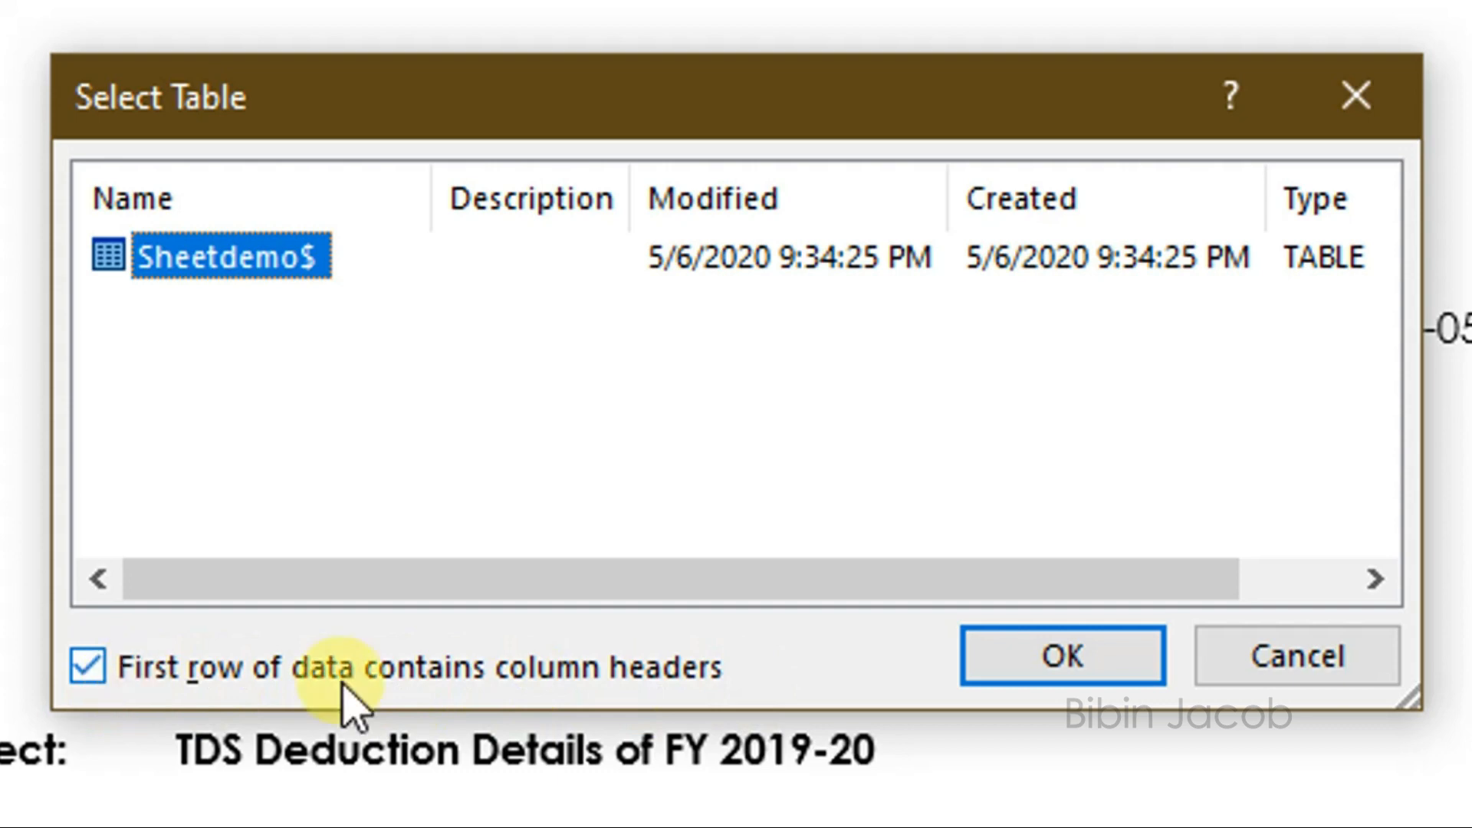
{"action": "left_click", "coordinate": [1055, 666]}
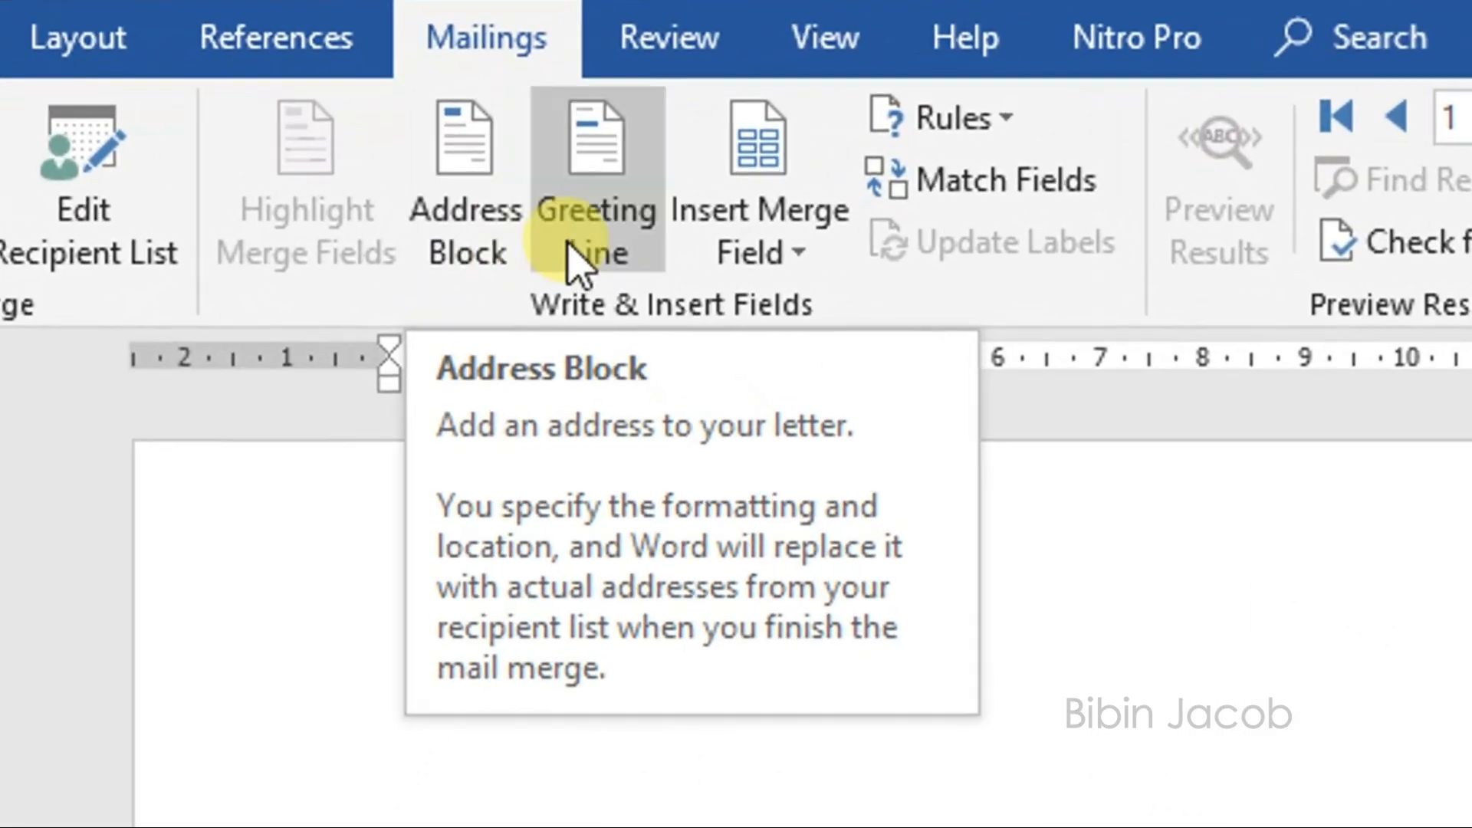
Step: Insert the Name and Address merge fields on the lines below "To,"
{"action": "left_click", "coordinate": [819, 257]}
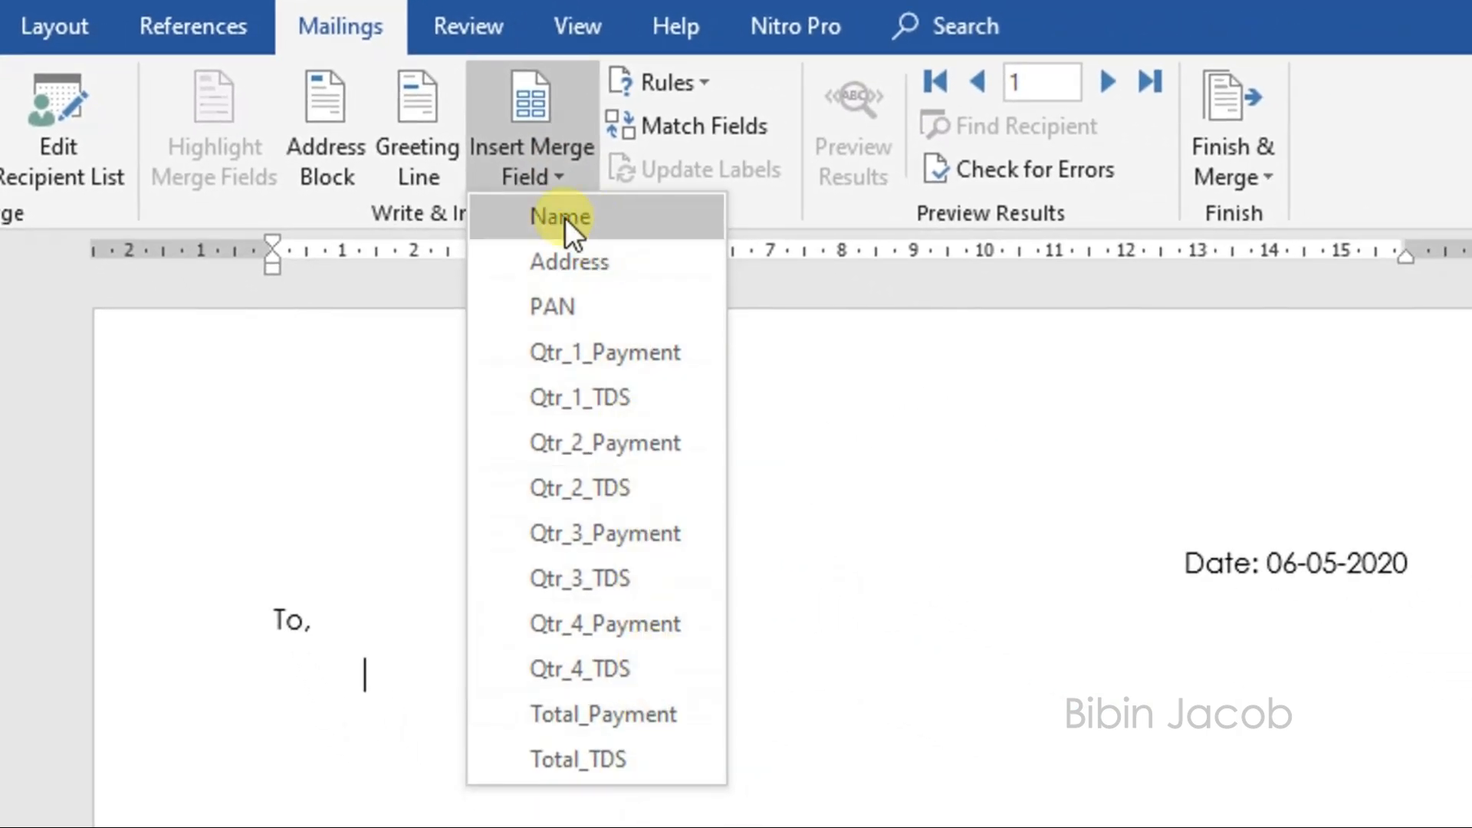
{"action": "left_click", "coordinate": [604, 212]}
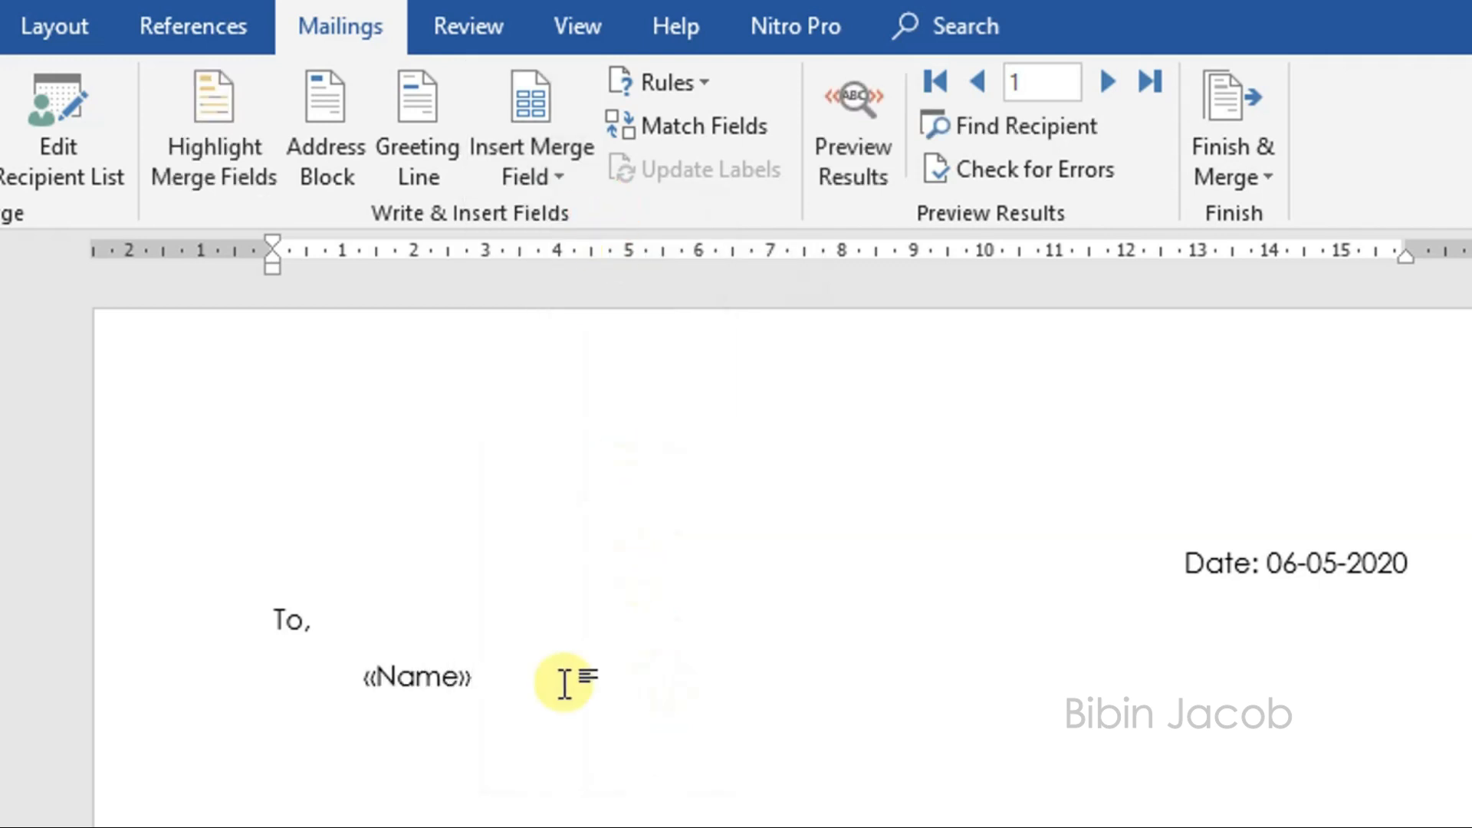
{"action": "left_click", "coordinate": [572, 176]}
{"action": "left_click", "coordinate": [569, 264]}
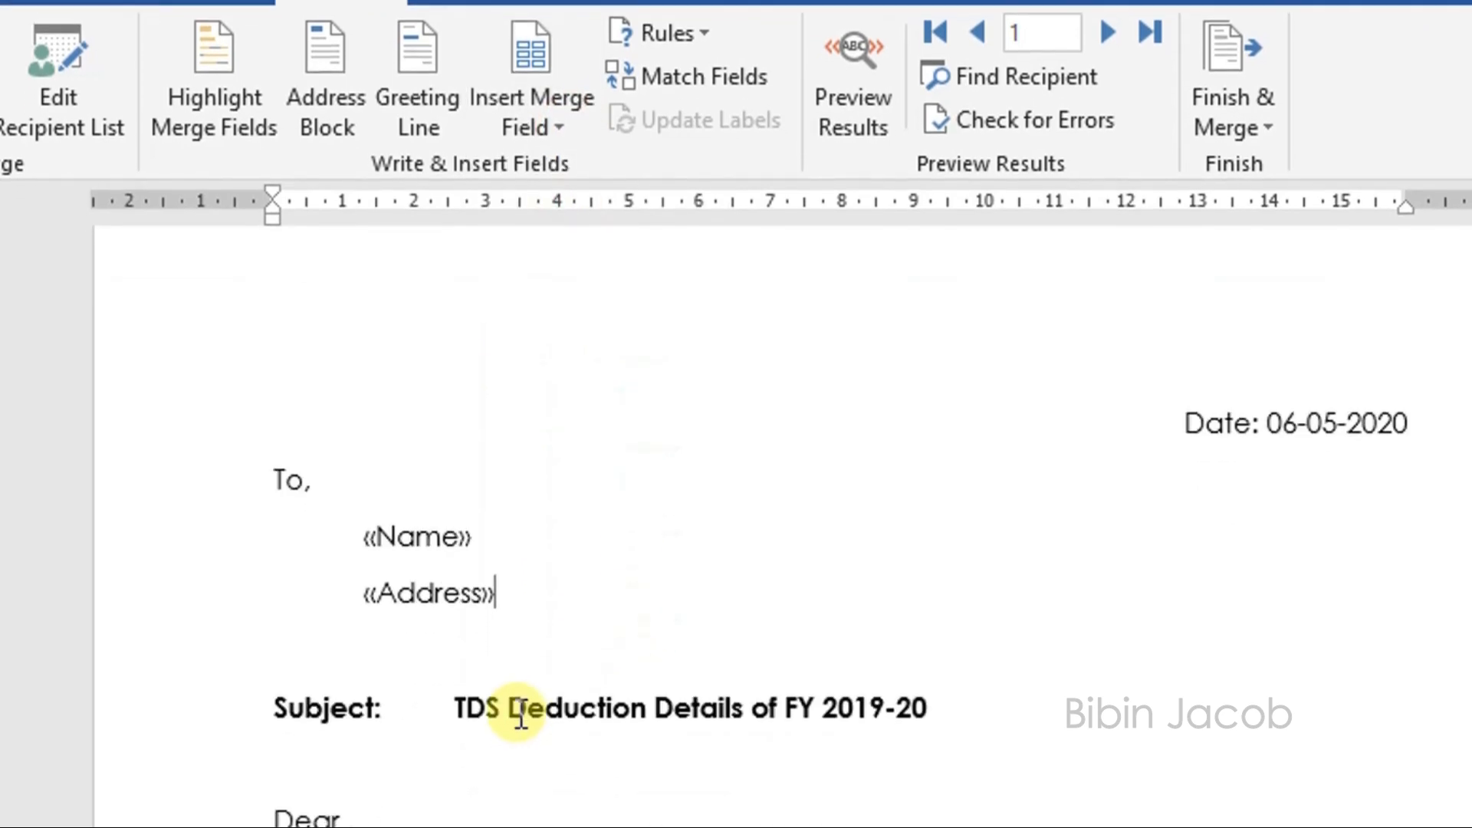
Step: Insert the Name merge field after "Dear" in the salutation
{"action": "scroll", "coordinate": [520, 715], "scroll_direction": "down", "scroll_amount": 2}
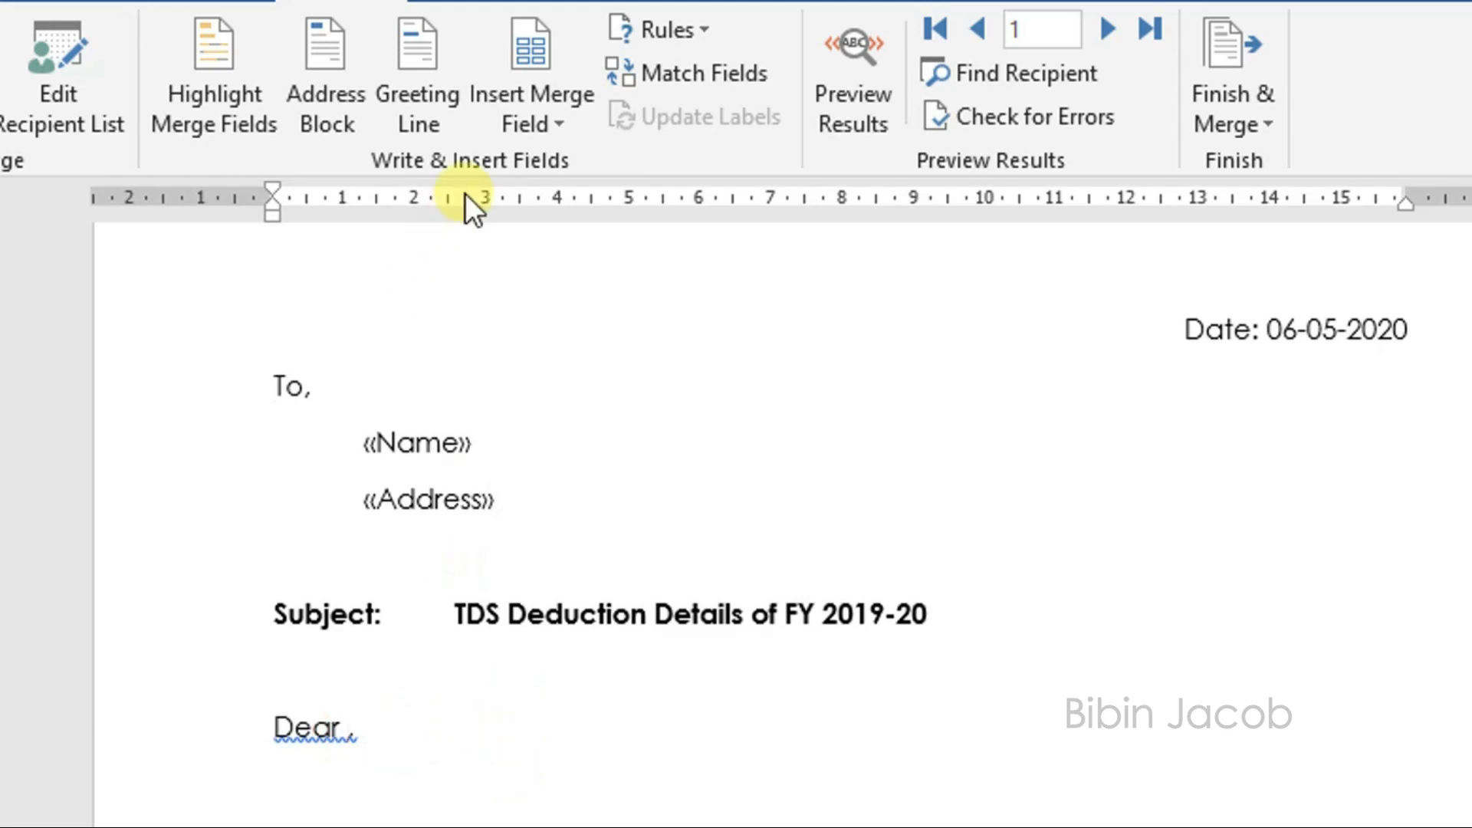
{"action": "left_click", "coordinate": [558, 131]}
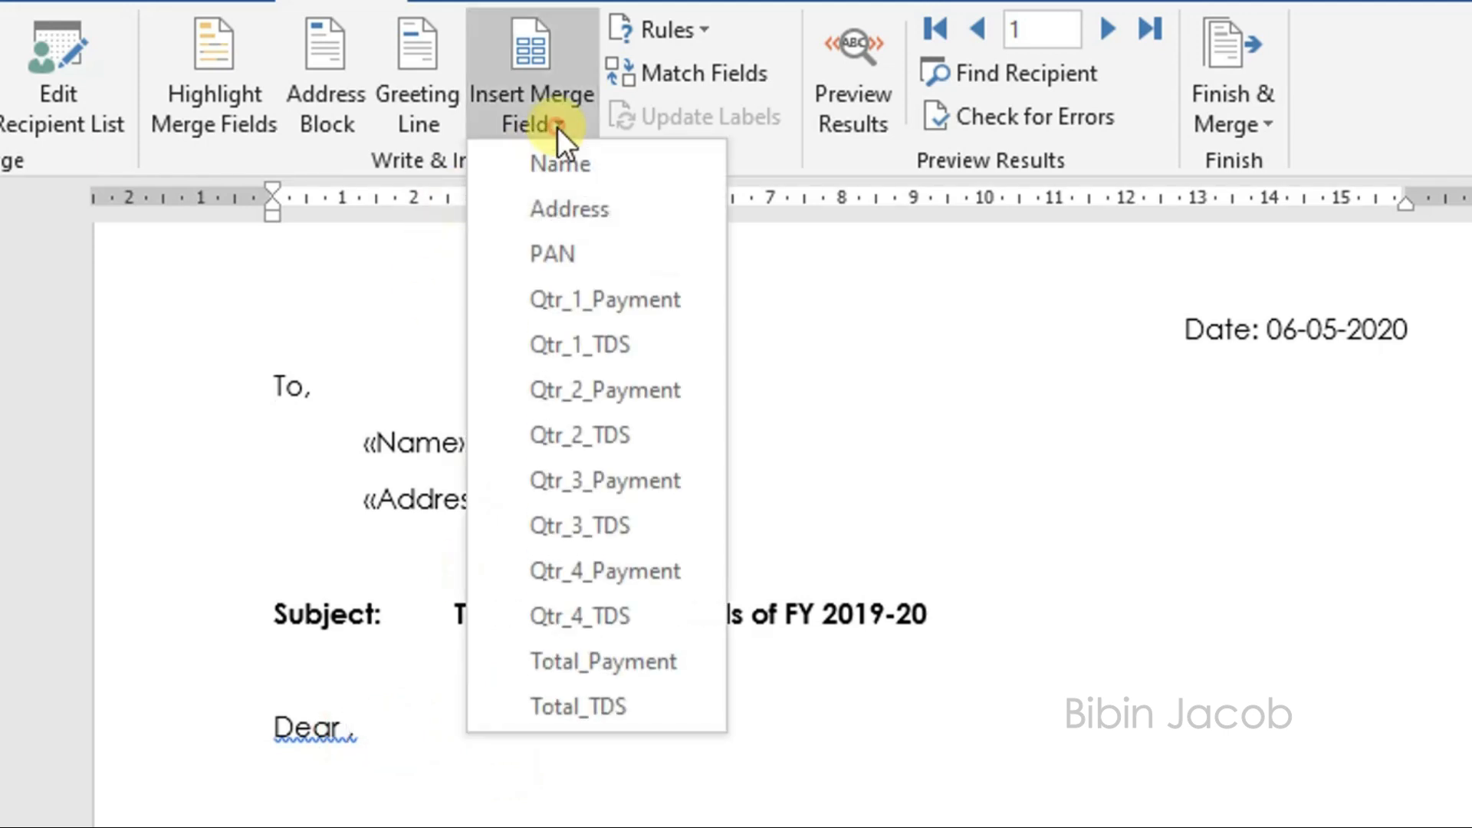
{"action": "left_click", "coordinate": [562, 172]}
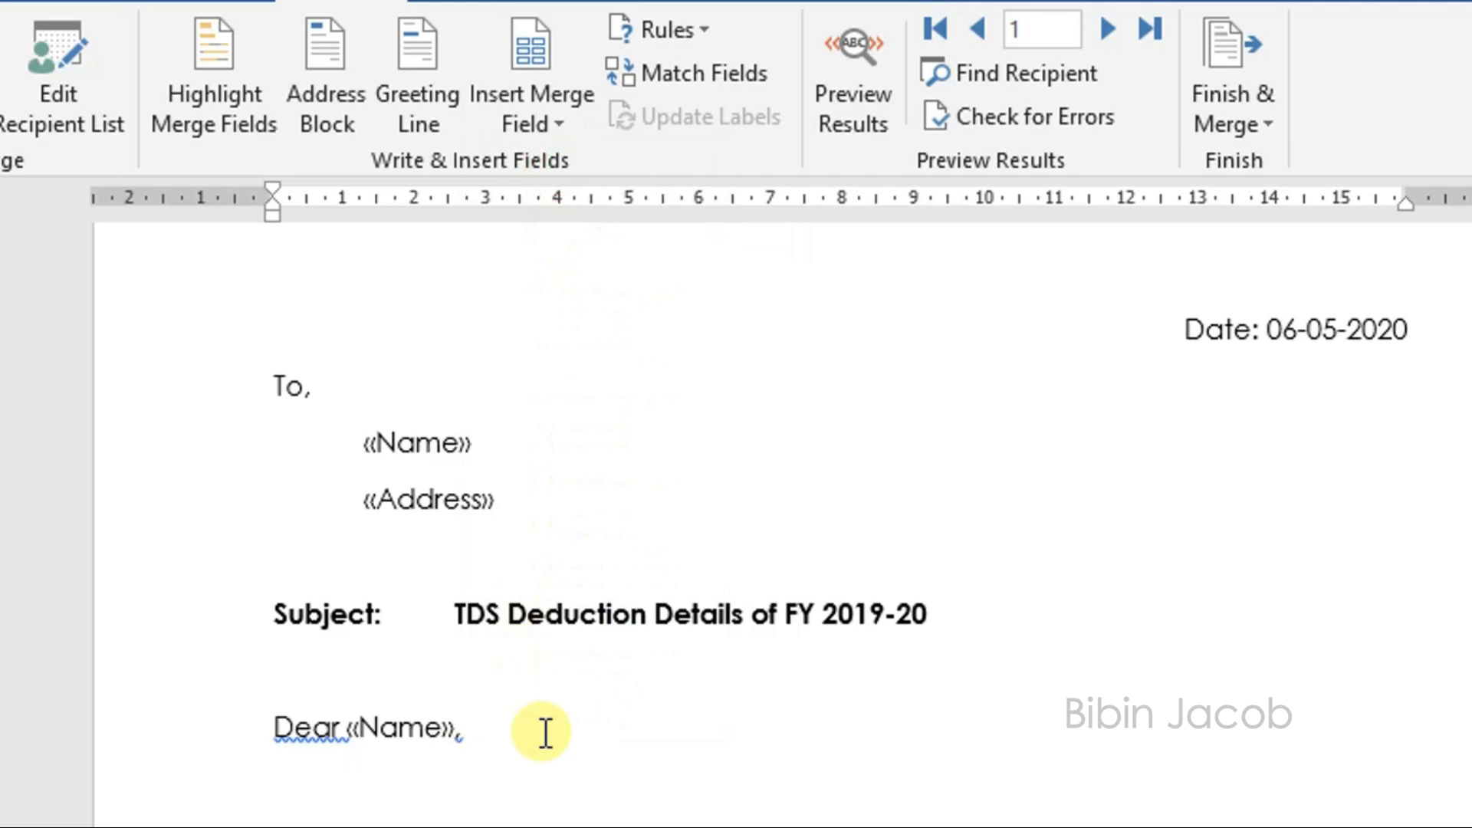
Step: Insert the PAN merge field after the colon on the "Your PAN" line
{"action": "scroll", "coordinate": [545, 733], "scroll_direction": "down", "scroll_amount": 2}
{"action": "scroll", "coordinate": [543, 730], "scroll_direction": "down", "scroll_amount": 6}
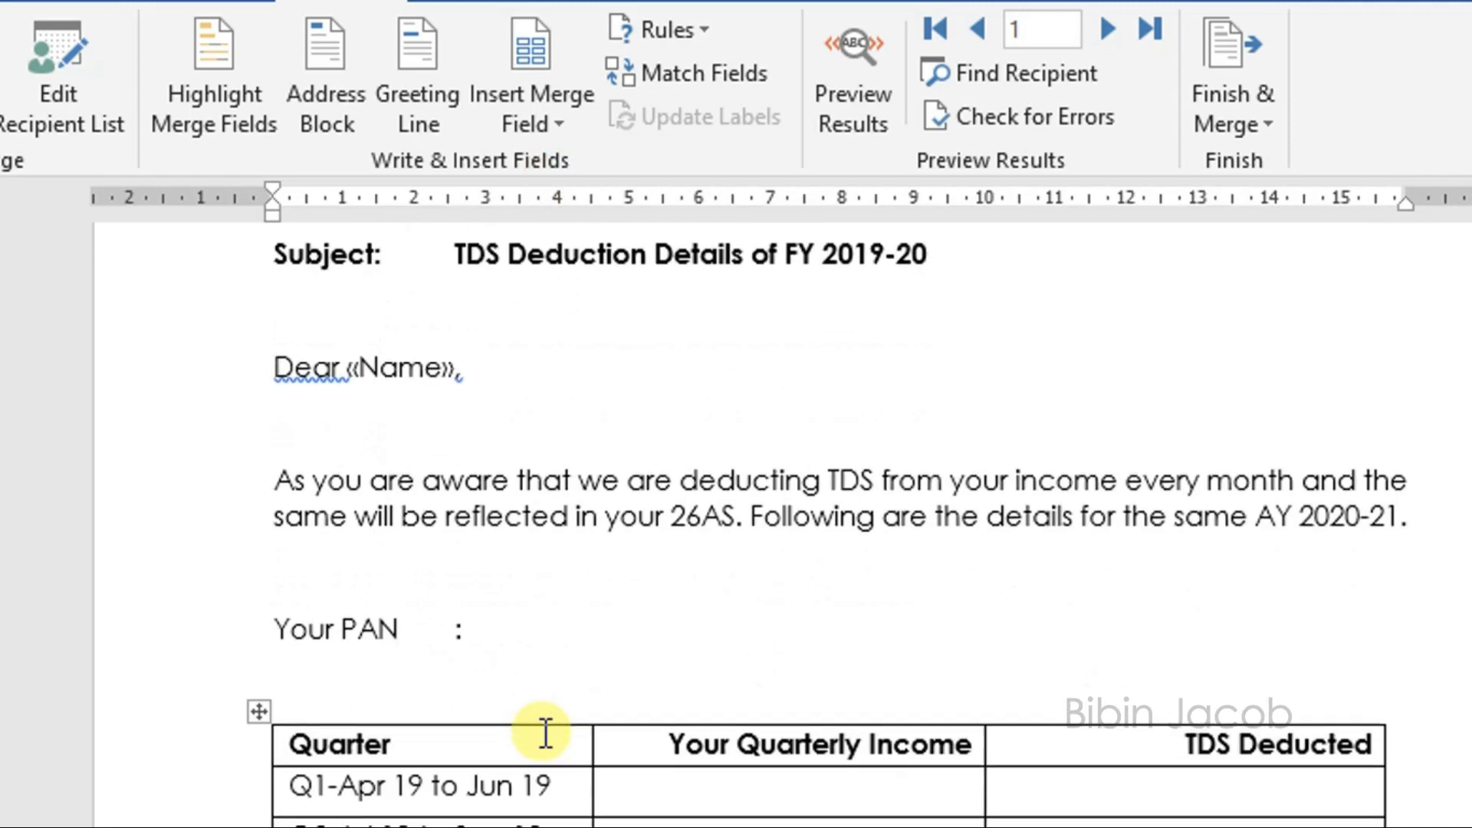
{"action": "left_click", "coordinate": [230, 637]}
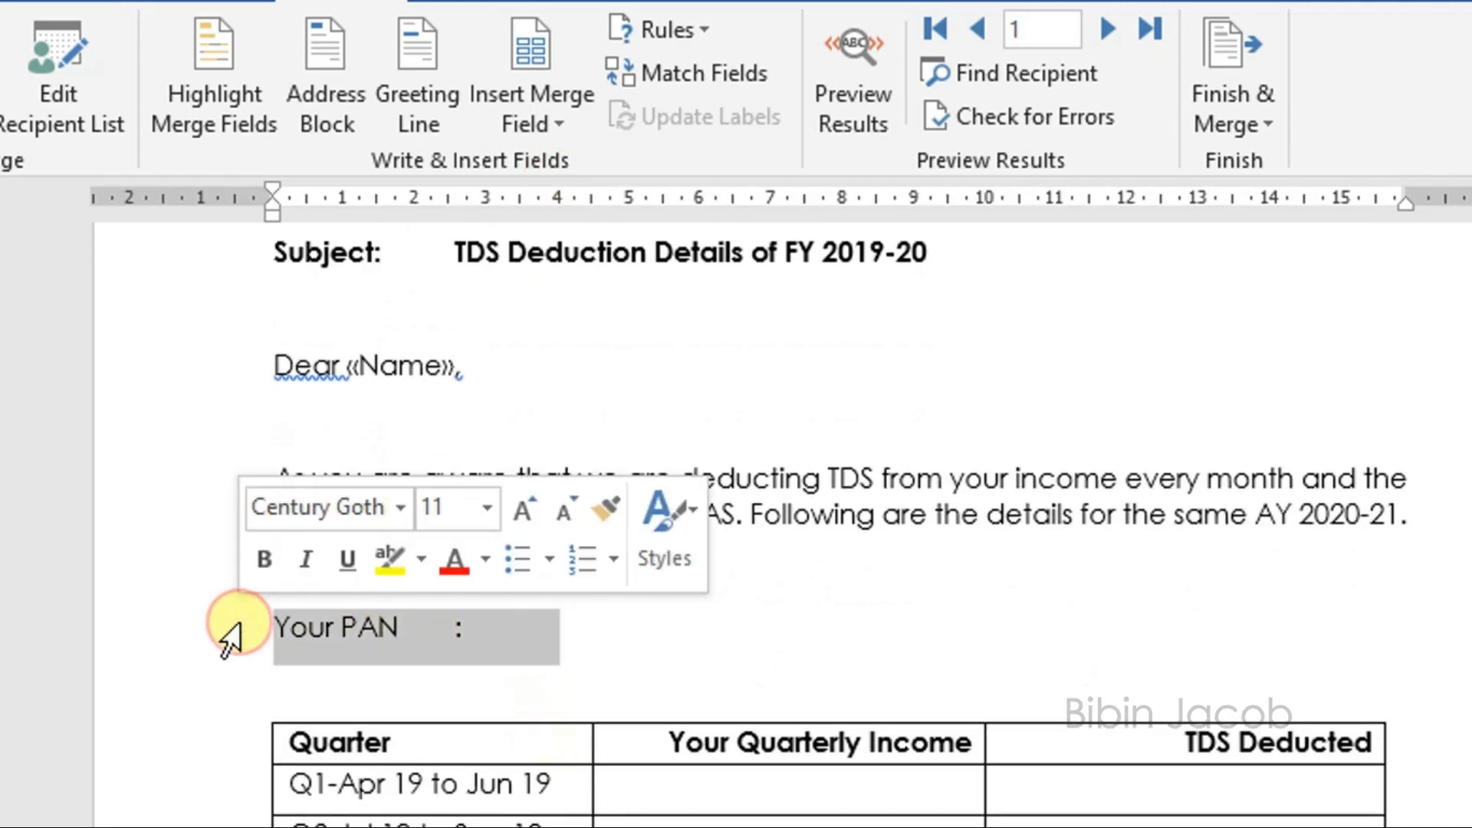
{"action": "left_click", "coordinate": [633, 621]}
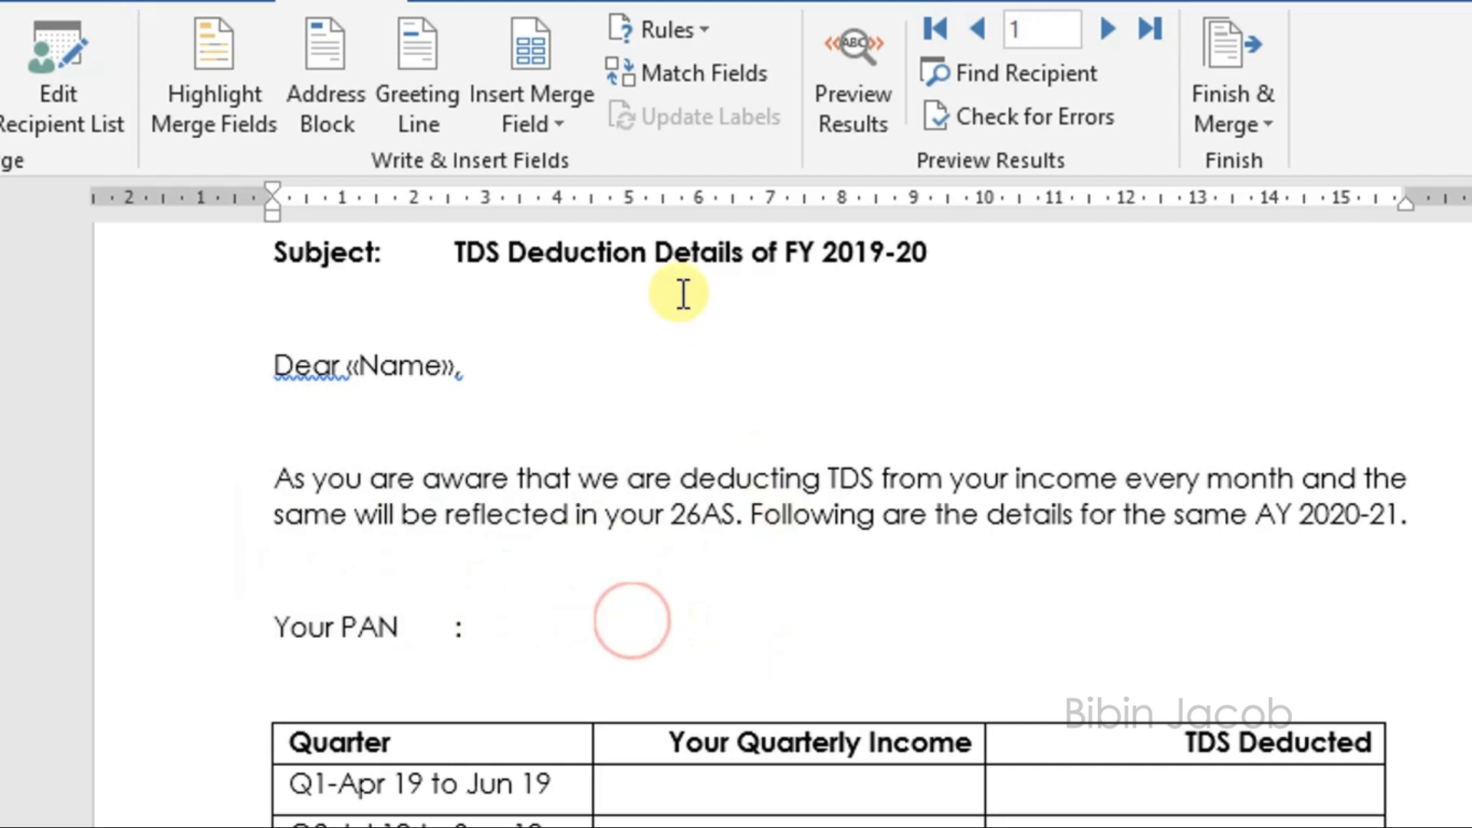
{"action": "left_click", "coordinate": [549, 120]}
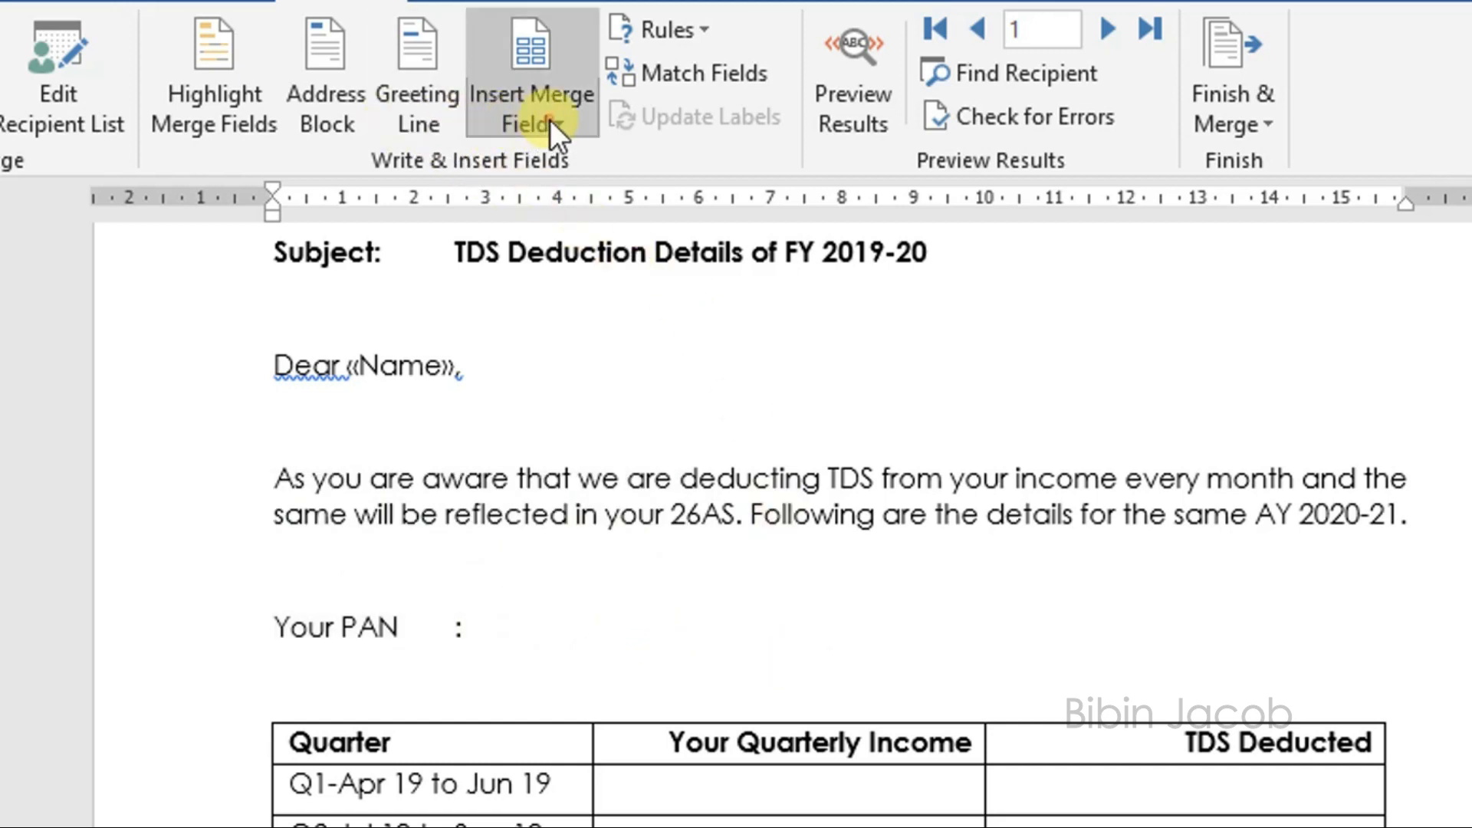
{"action": "left_click", "coordinate": [559, 253]}
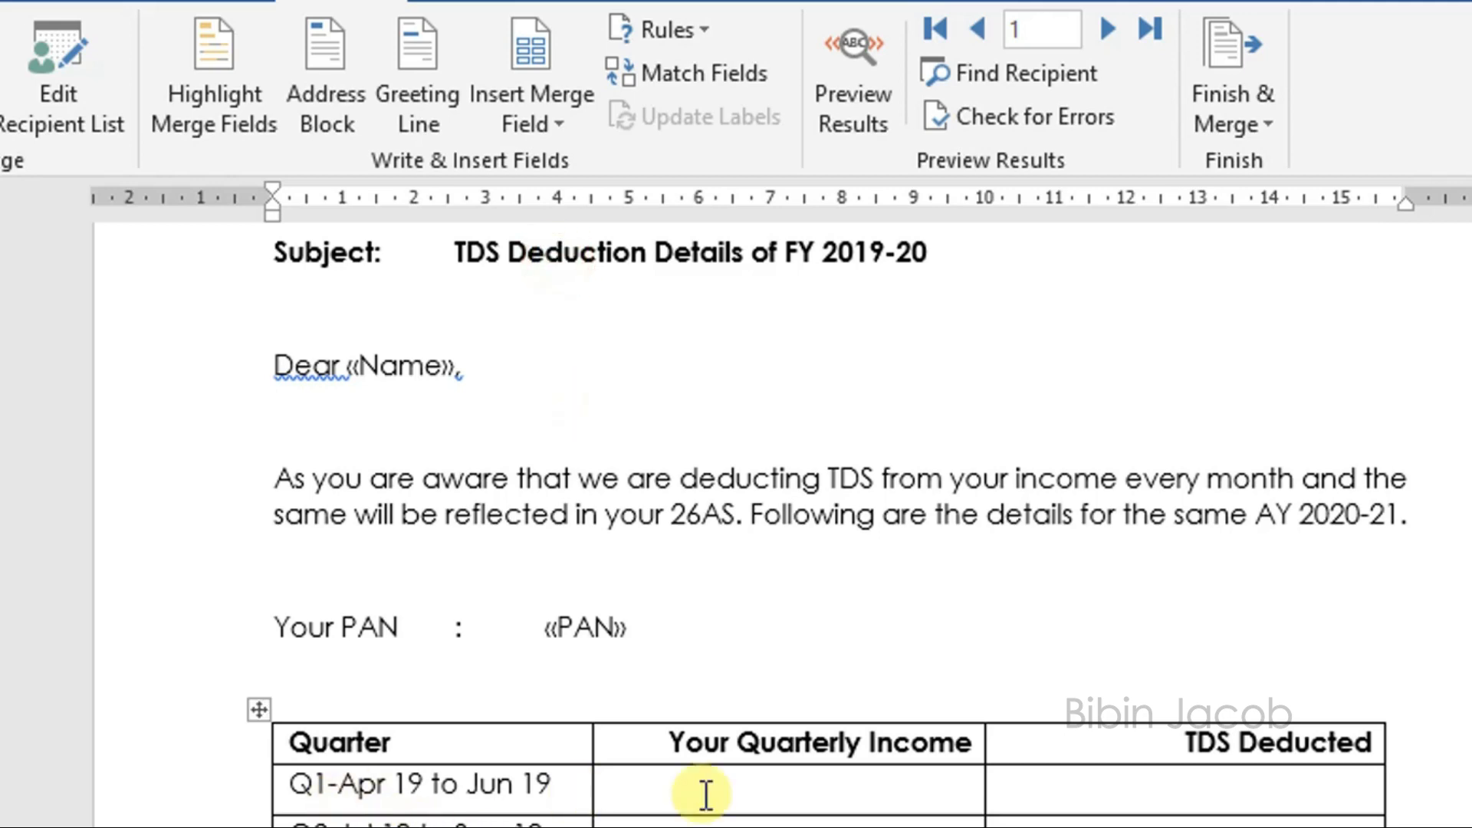
Step: Fill the Q1 table row with the Qtr_1_Payment and Qtr_1_TDS merge fields
{"action": "left_click", "coordinate": [869, 786]}
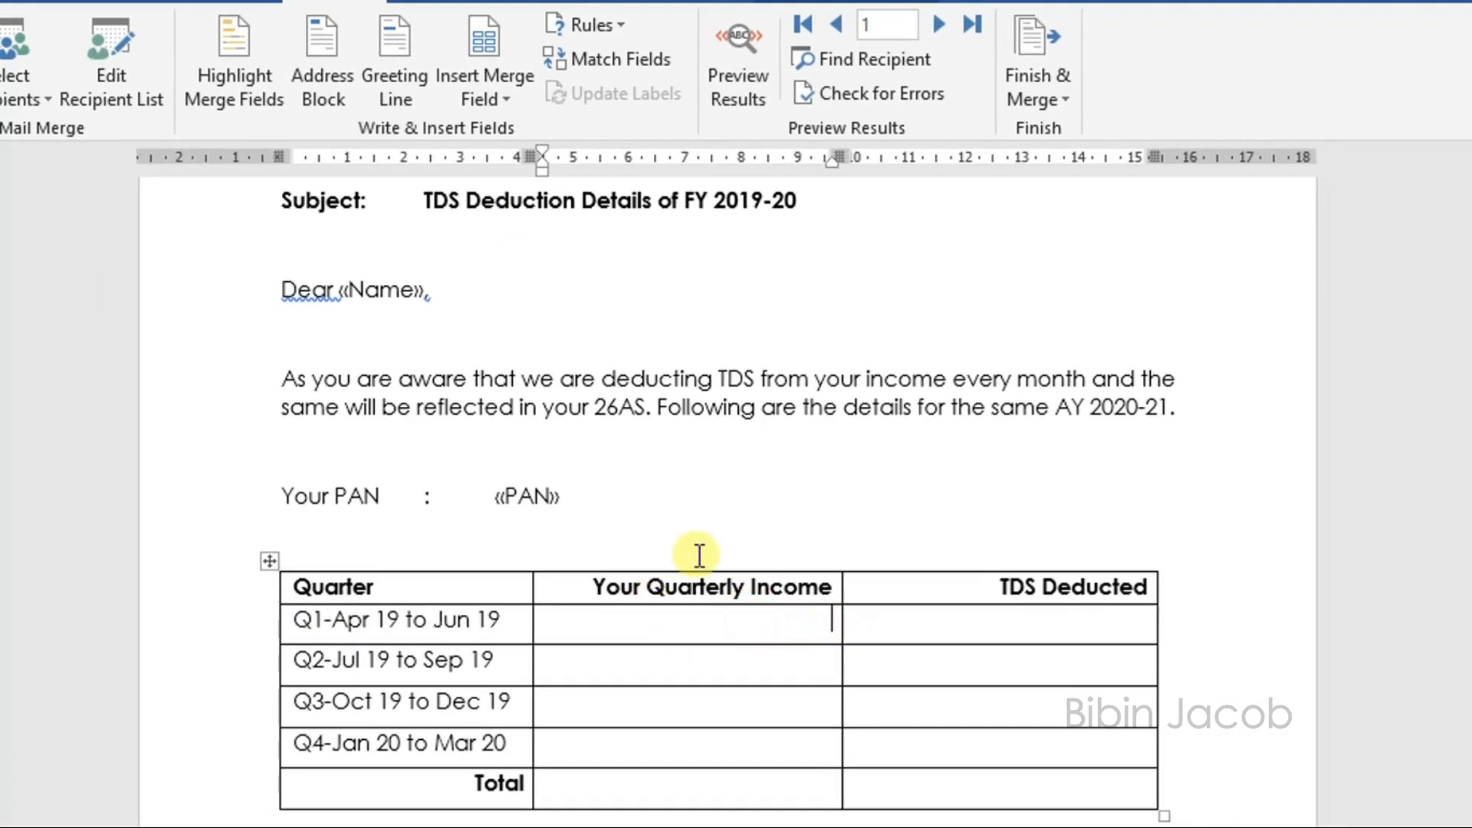
{"action": "left_click", "coordinate": [506, 96]}
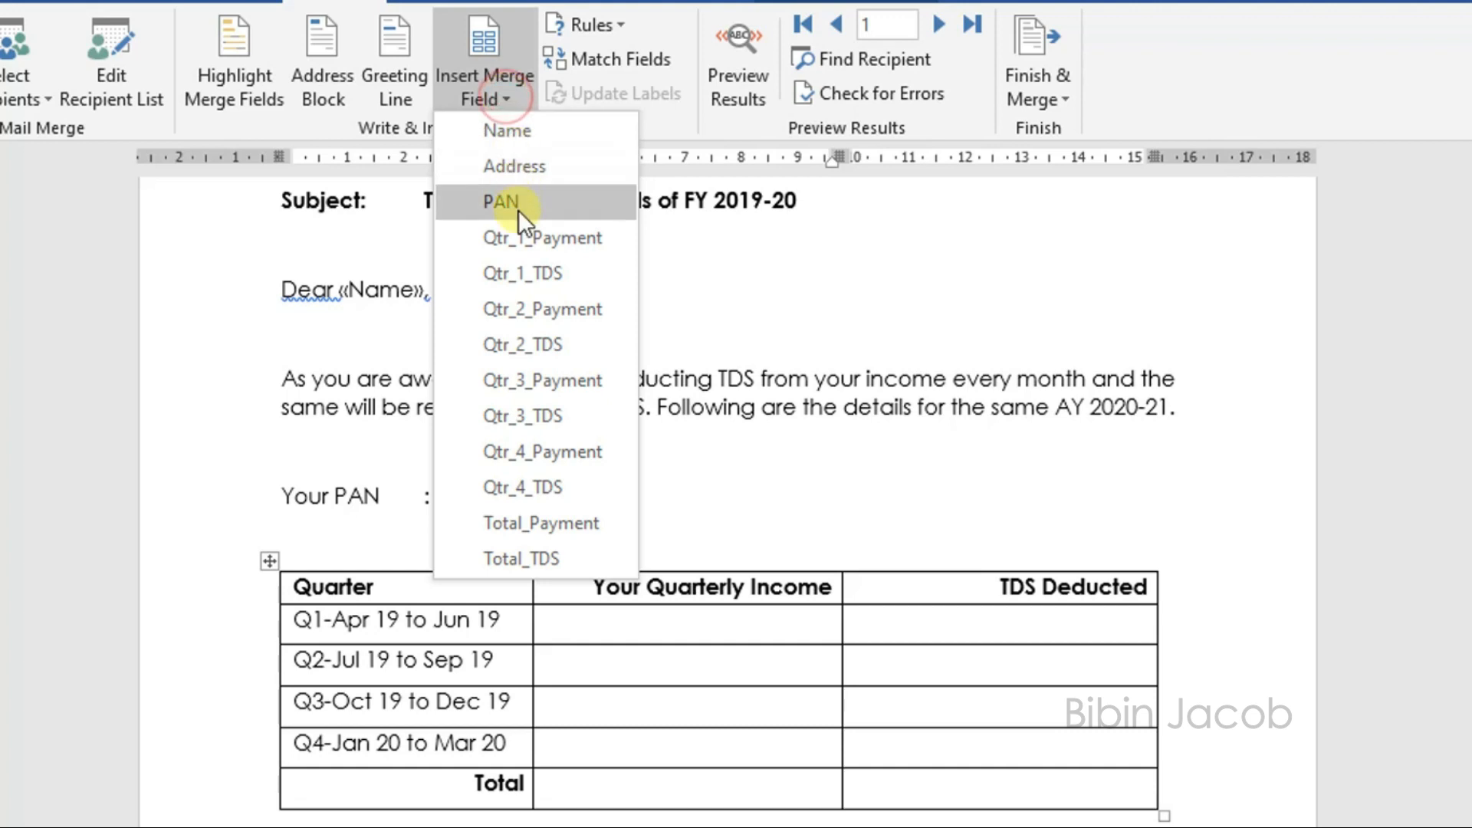
{"action": "left_click", "coordinate": [519, 238]}
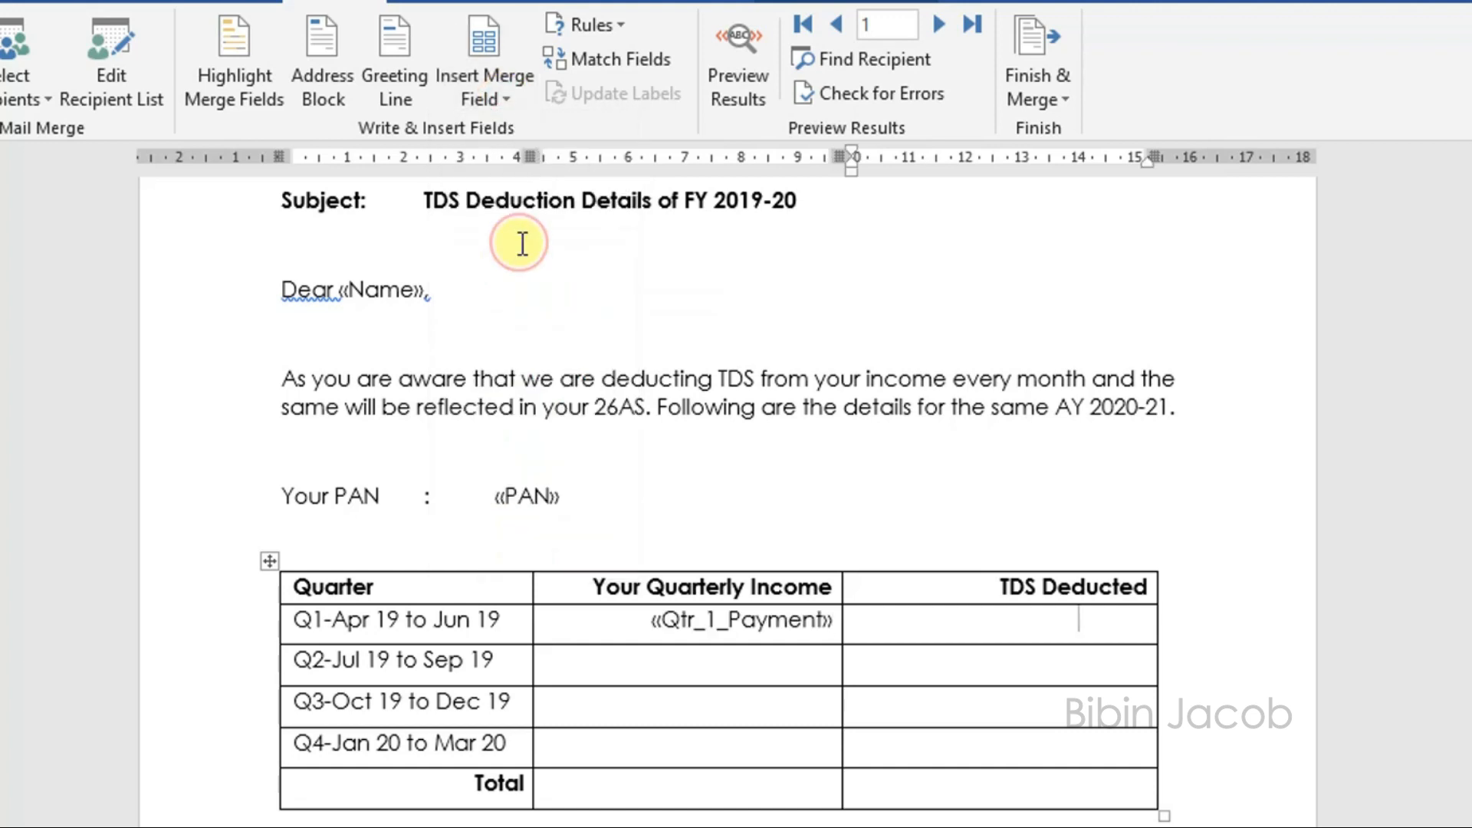
{"action": "left_click", "coordinate": [506, 99]}
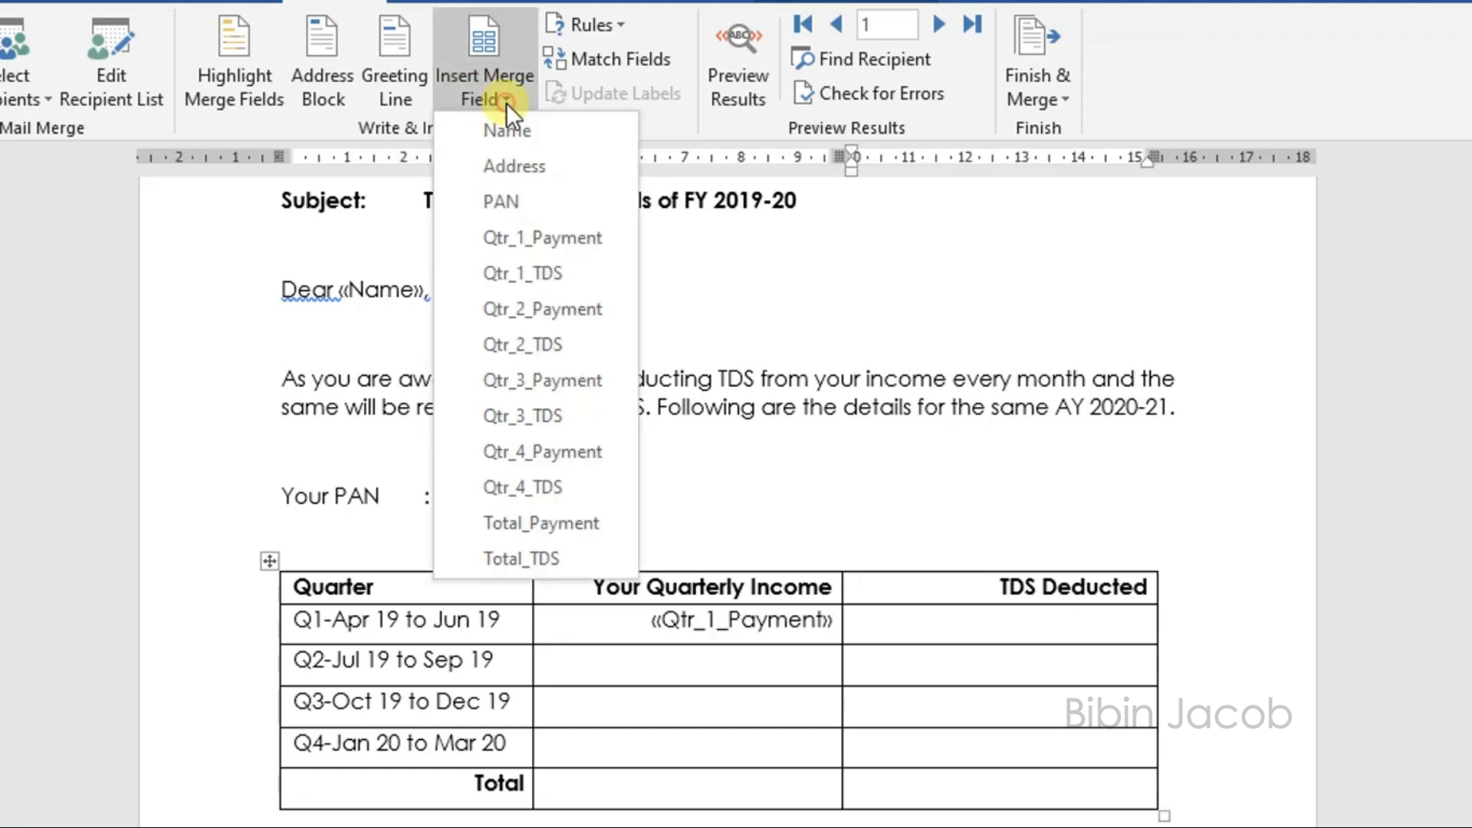
{"action": "left_click", "coordinate": [518, 268]}
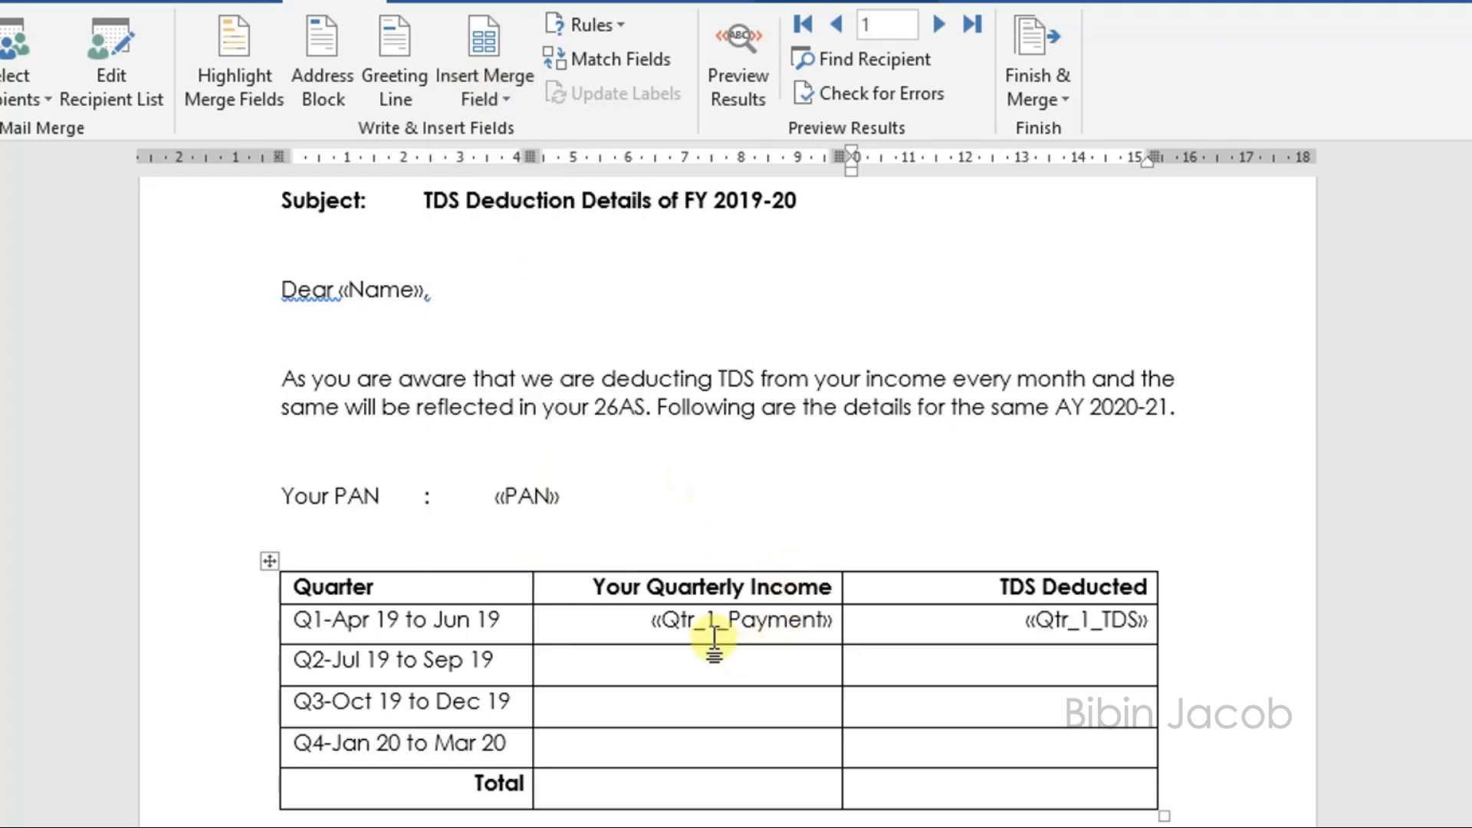
Step: Fill the Q2 table row with the Qtr_2_Payment and Qtr_2_TDS merge fields
{"action": "left_click", "coordinate": [494, 75]}
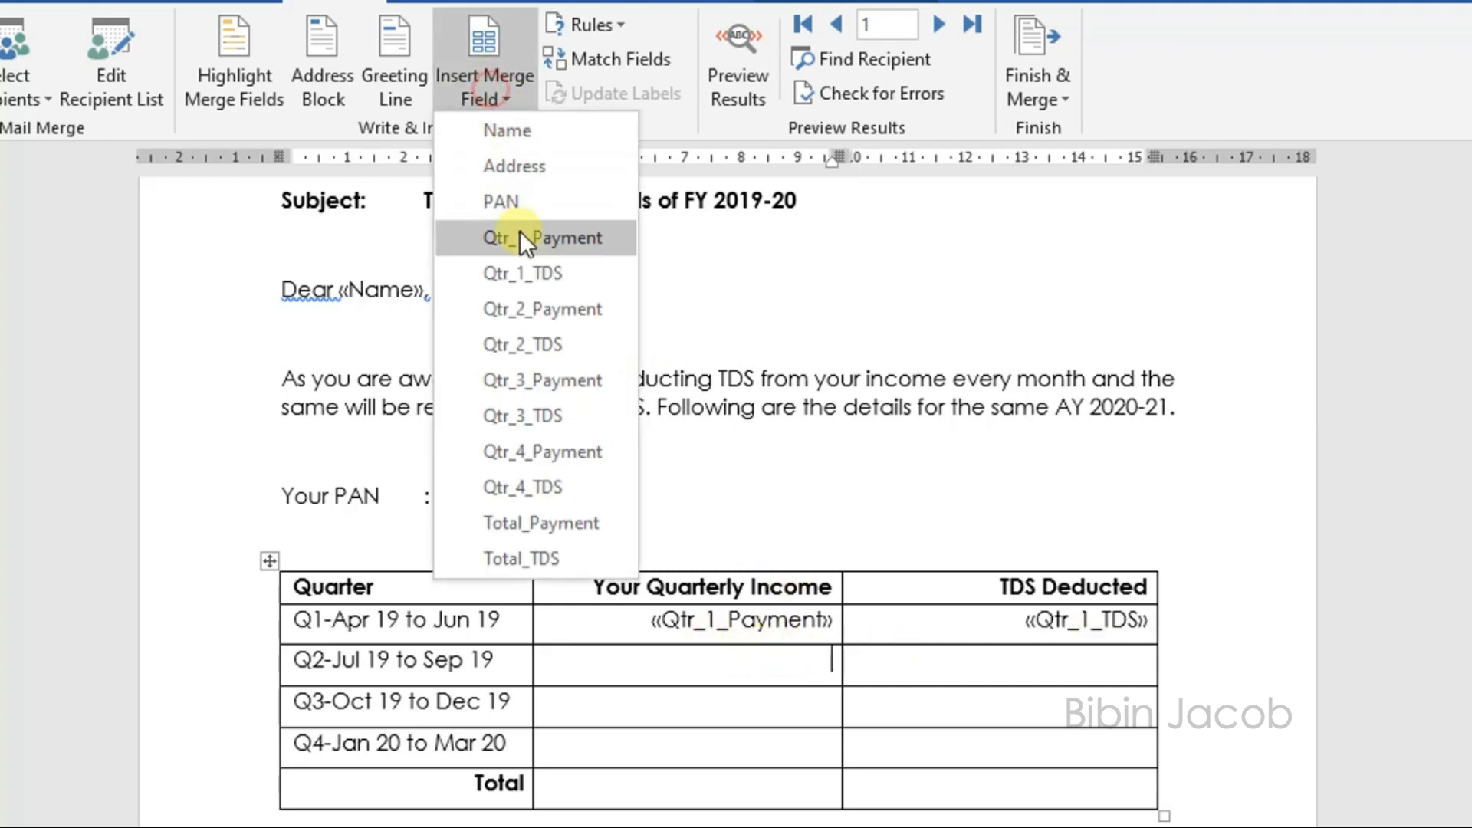
{"action": "left_click", "coordinate": [537, 306]}
{"action": "key", "text": "Tab"}
{"action": "left_click", "coordinate": [480, 100]}
{"action": "left_click", "coordinate": [547, 337]}
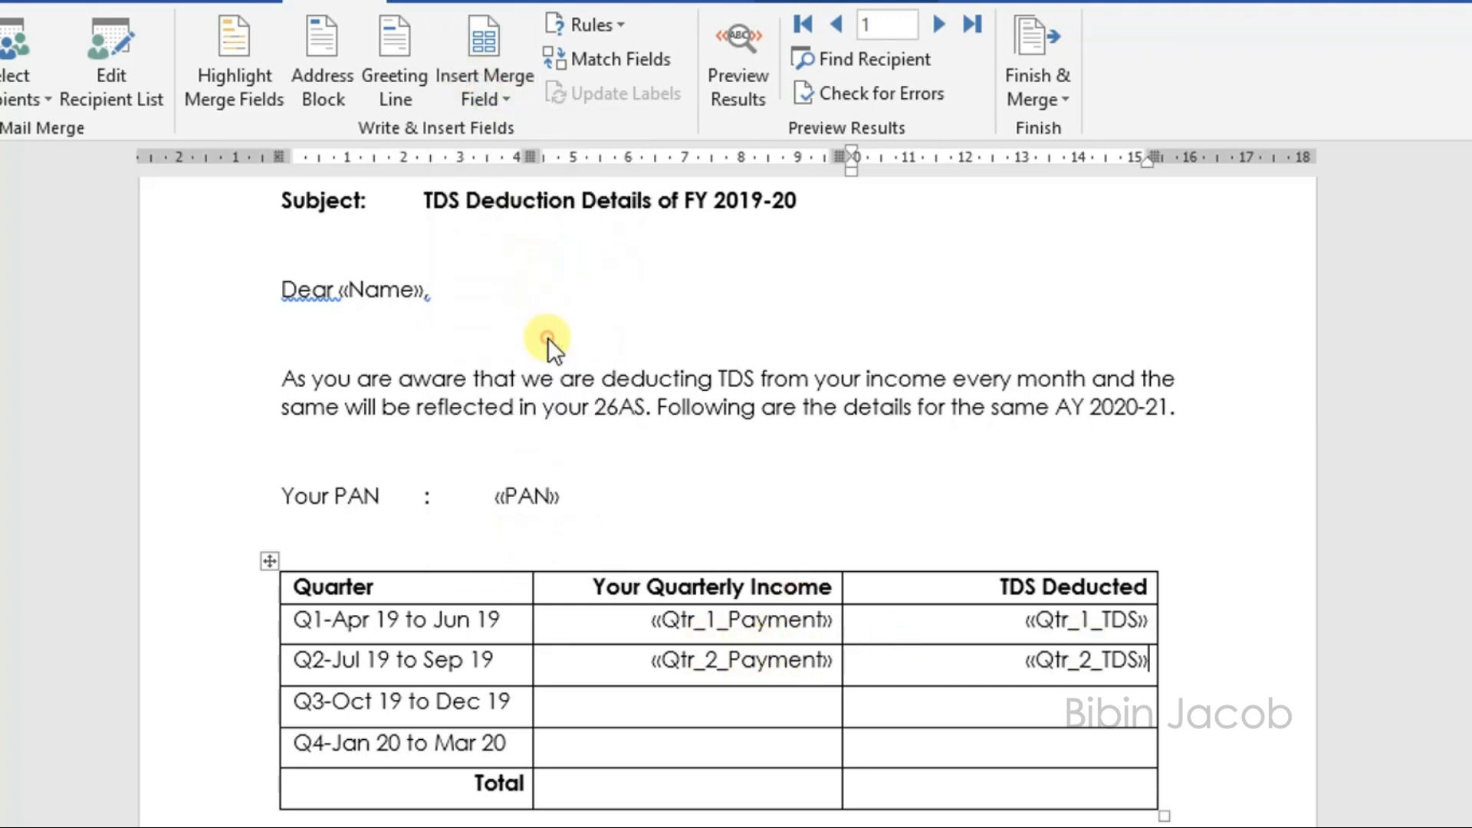
Step: Fill the Q3 table row with the Qtr_3_Payment and Qtr_3_TDS merge fields
{"action": "left_click", "coordinate": [495, 98]}
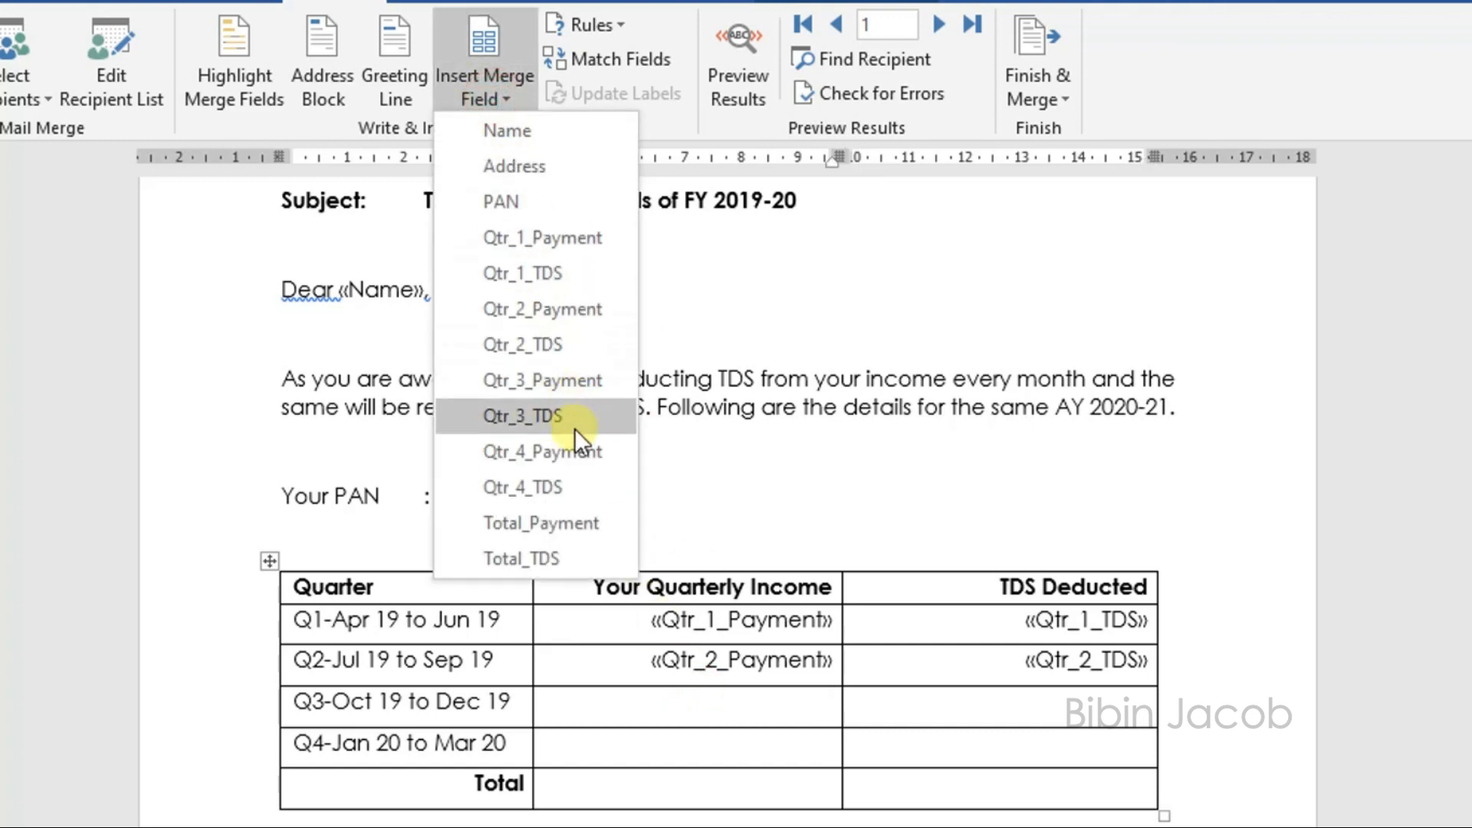
{"action": "left_click", "coordinate": [564, 372]}
{"action": "left_click", "coordinate": [479, 98]}
{"action": "left_click", "coordinate": [567, 407]}
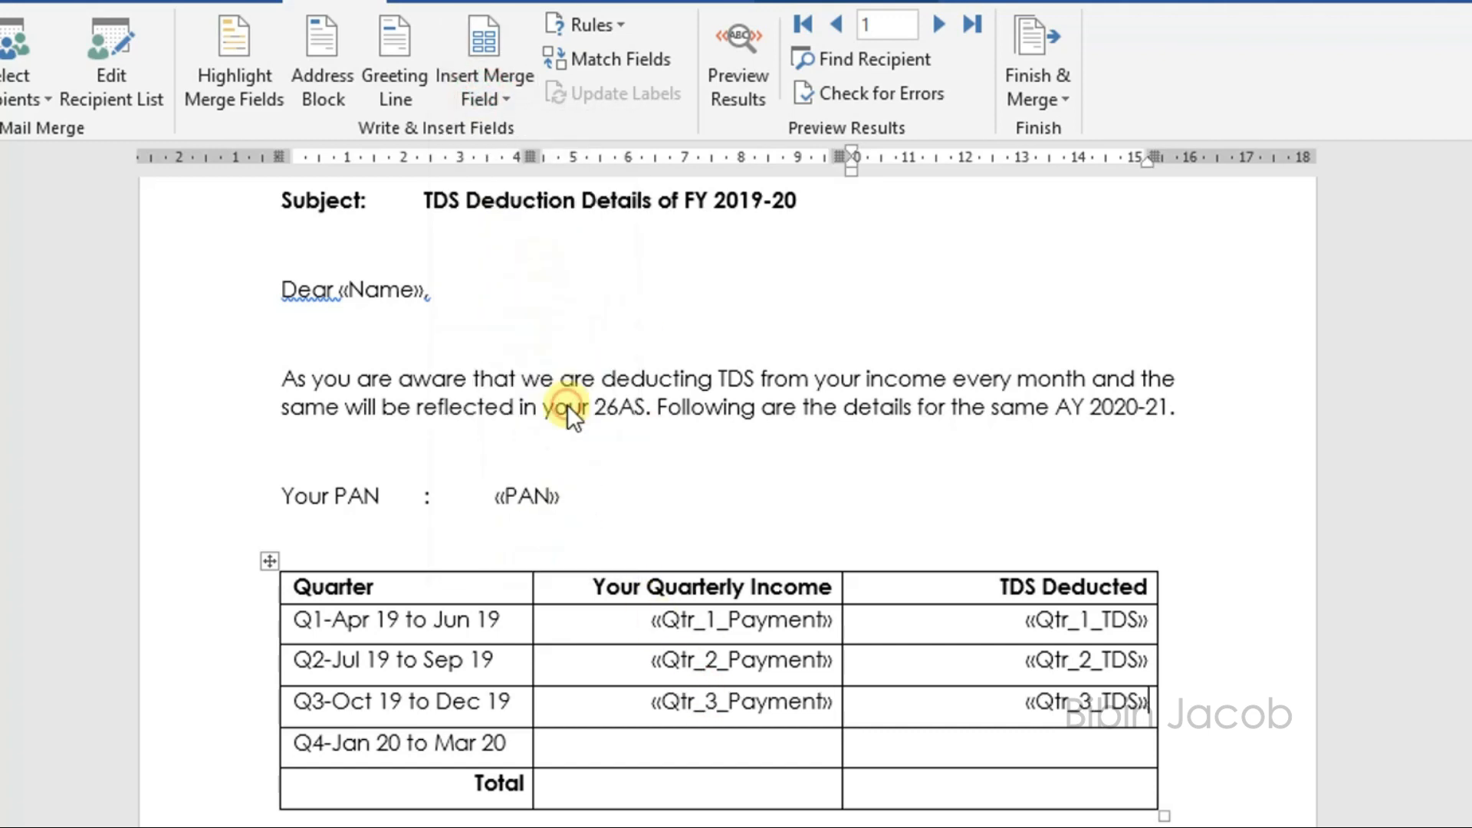
Step: Fill the Q4 table row with the Qtr_4_Payment and Qtr_4_TDS merge fields
{"action": "left_click", "coordinate": [748, 746]}
{"action": "left_click", "coordinate": [507, 98]}
{"action": "left_click", "coordinate": [555, 446]}
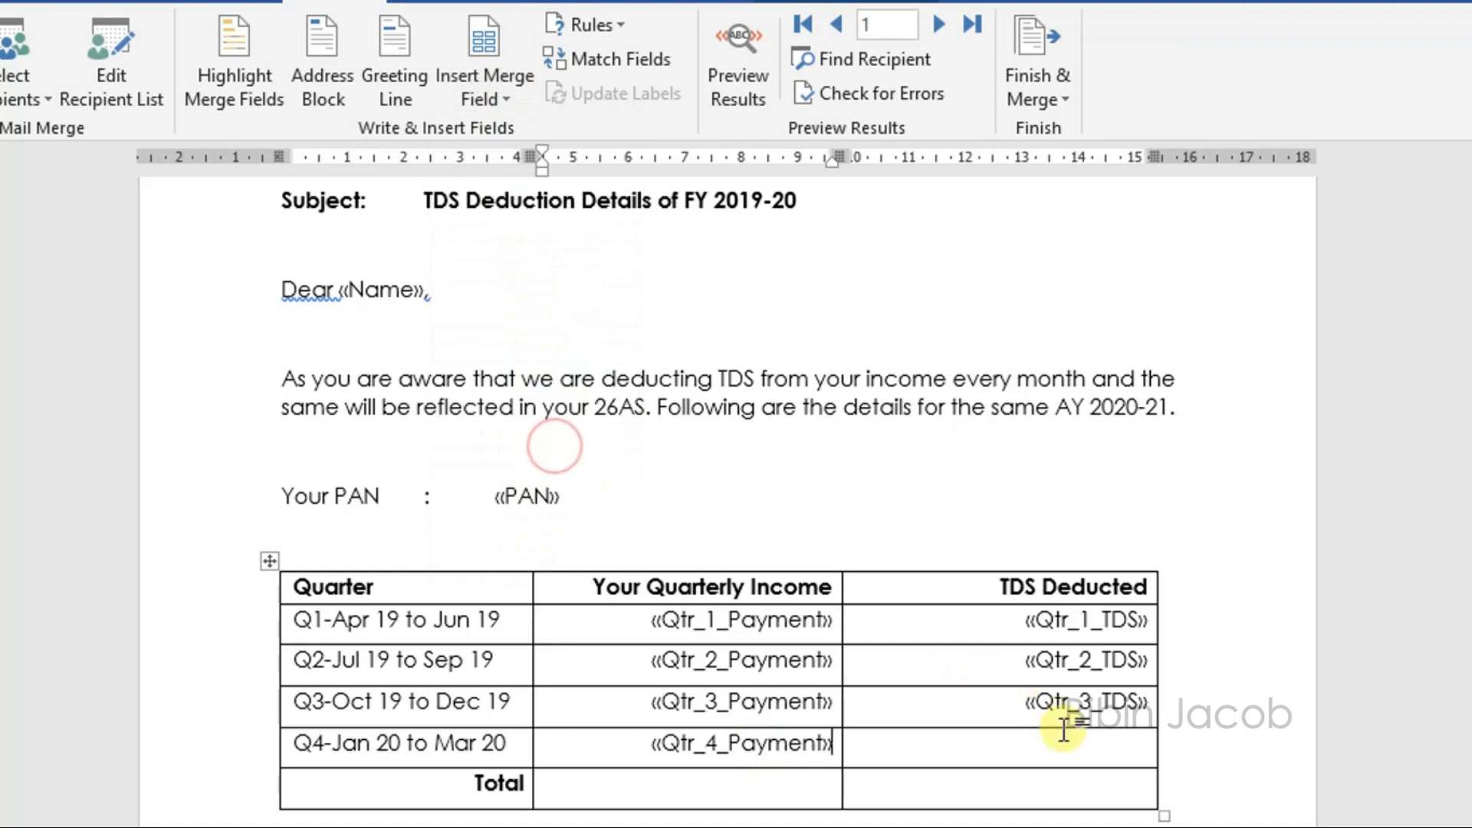
{"action": "left_click", "coordinate": [485, 84]}
{"action": "left_click", "coordinate": [566, 485]}
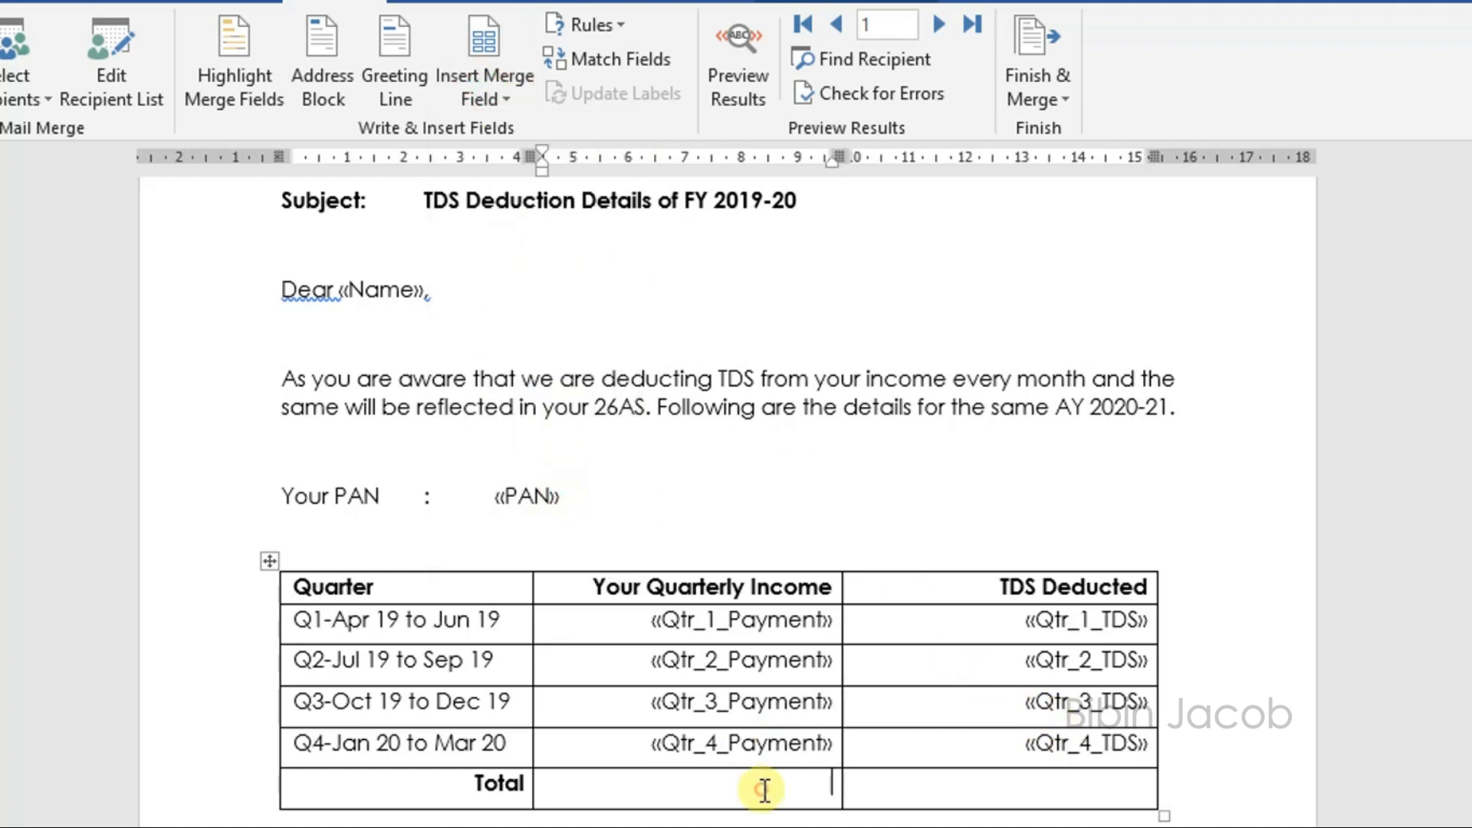
Step: Fill the Total row with the Total_Payment and Total_TDS merge fields
{"action": "left_click", "coordinate": [485, 98]}
{"action": "left_click", "coordinate": [544, 523]}
{"action": "key", "text": "Tab"}
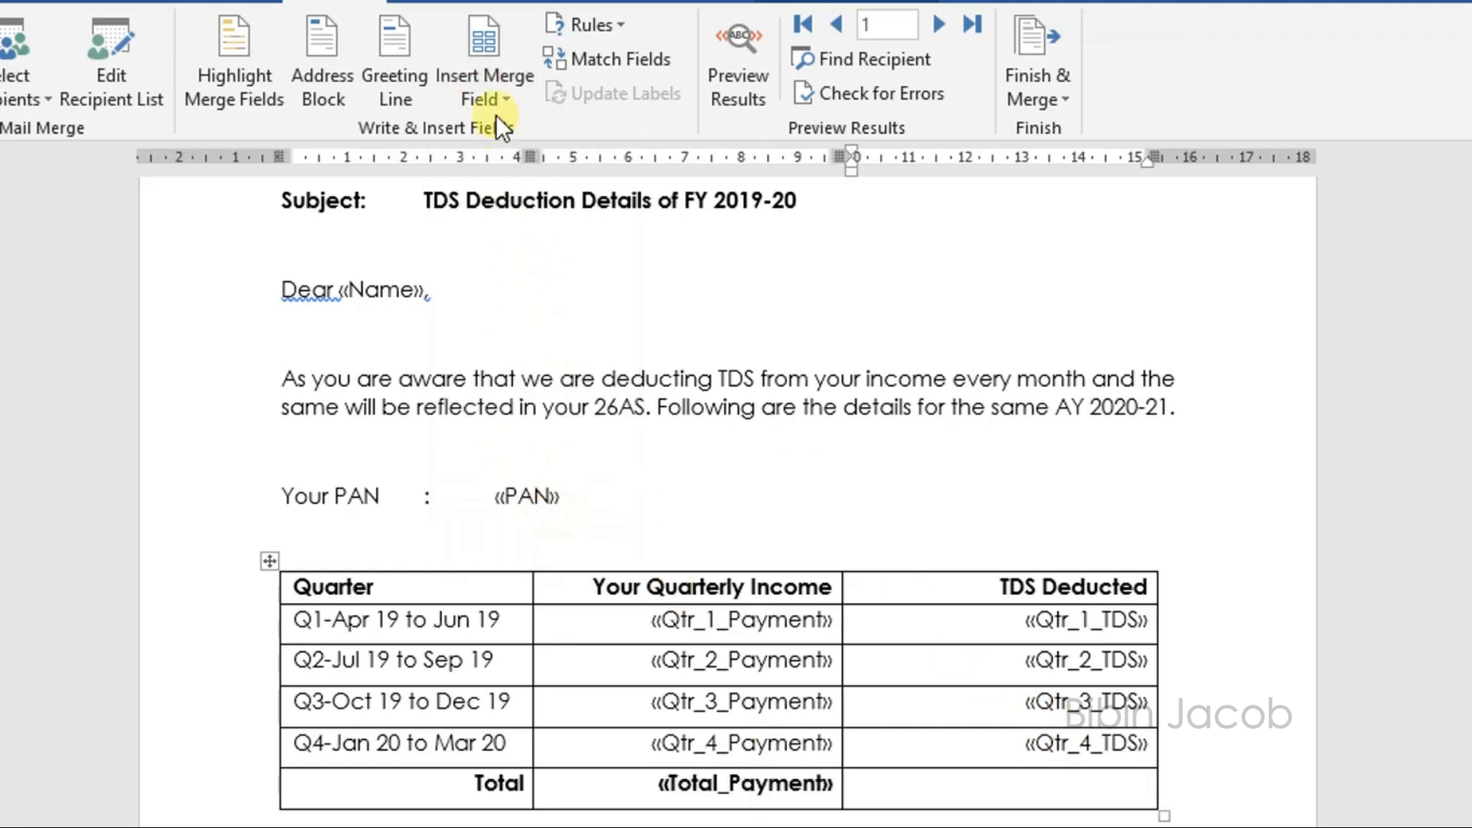
{"action": "left_click", "coordinate": [495, 98]}
{"action": "left_click", "coordinate": [554, 553]}
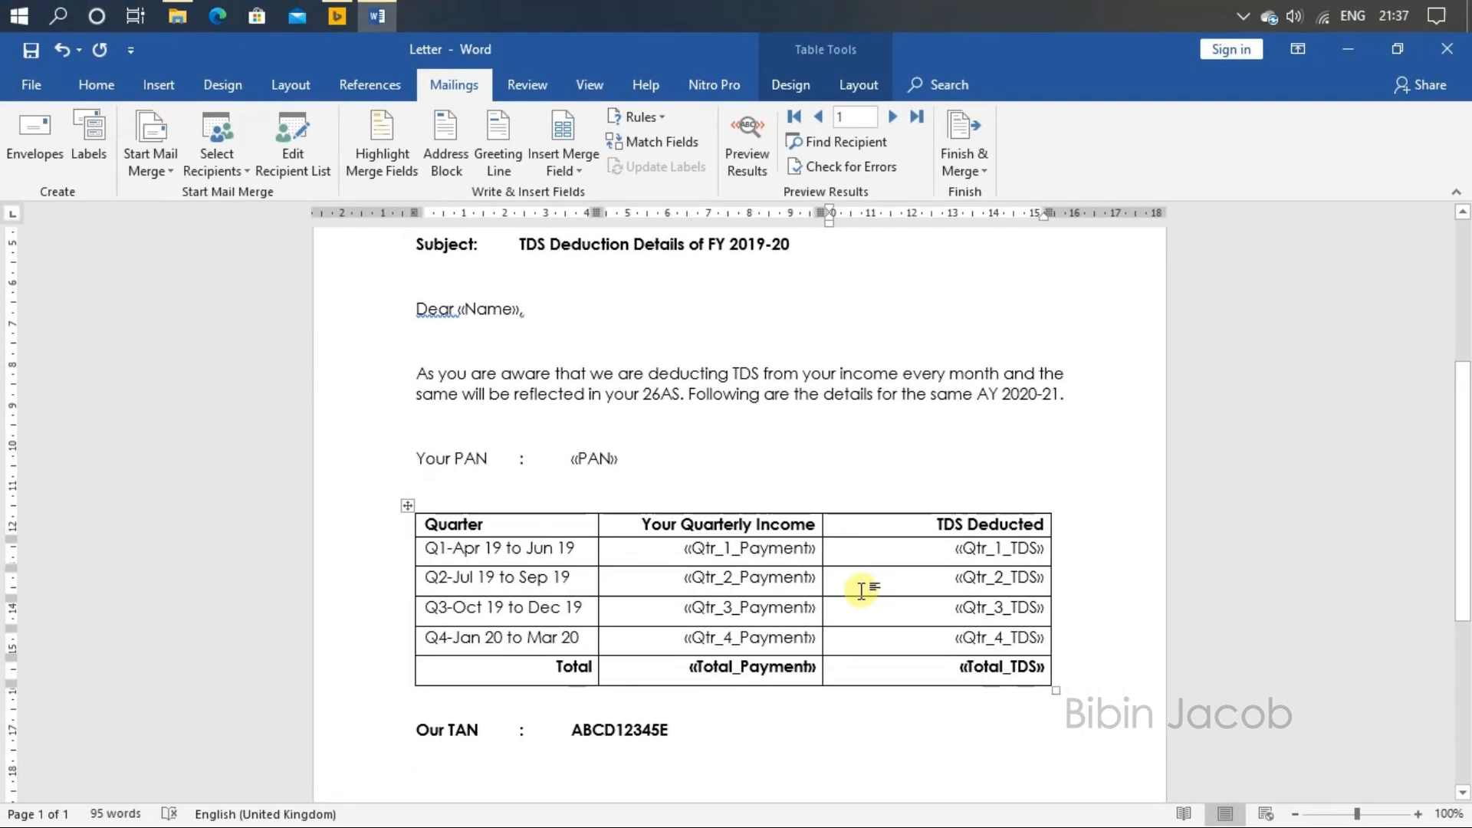
Step: Review the merge fields placed throughout the letter
{"action": "scroll", "coordinate": [833, 596], "scroll_direction": "down", "scroll_amount": 3}
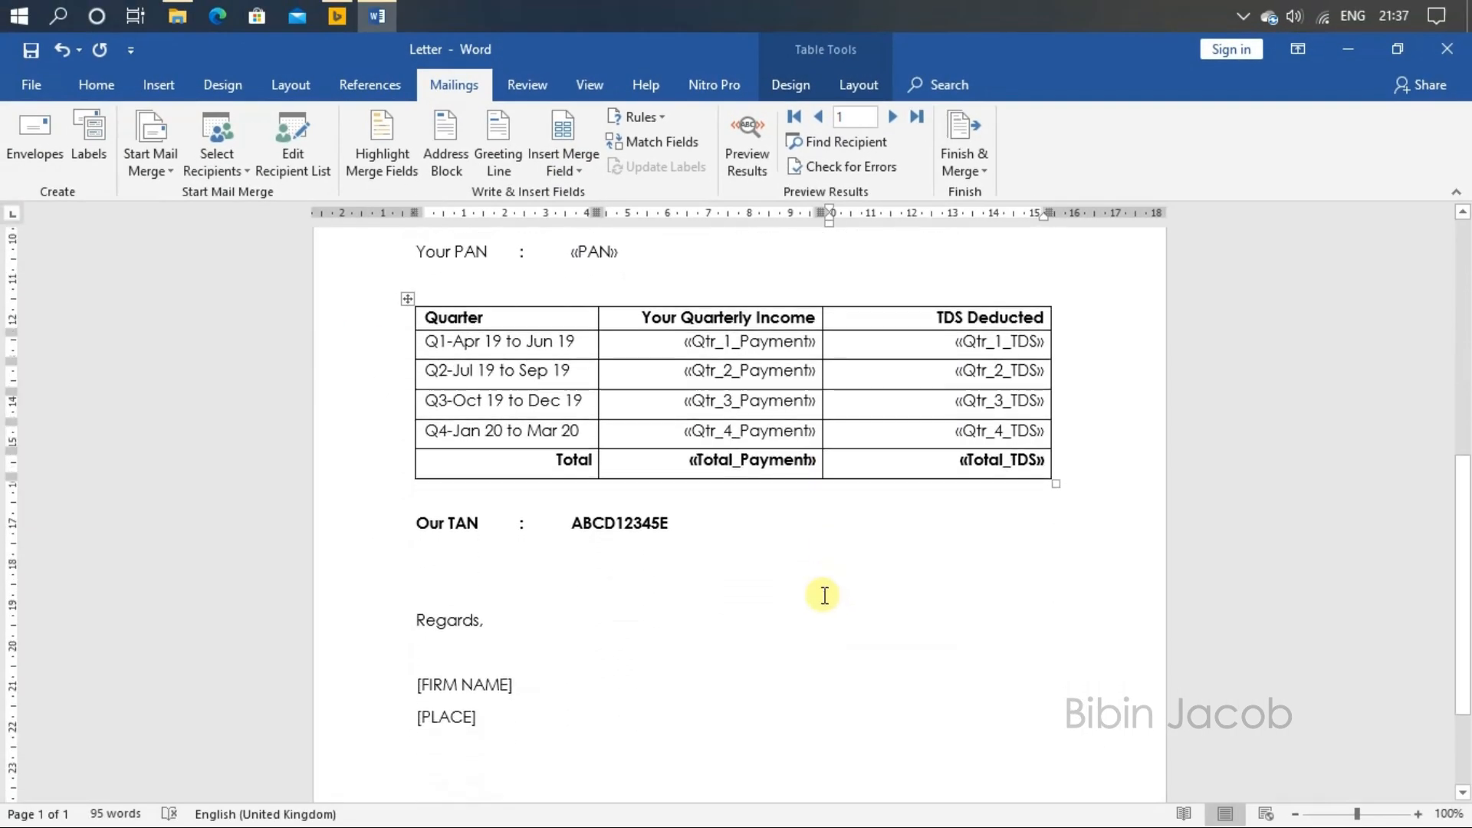
{"action": "scroll", "coordinate": [706, 632], "scroll_direction": "down", "scroll_amount": 2}
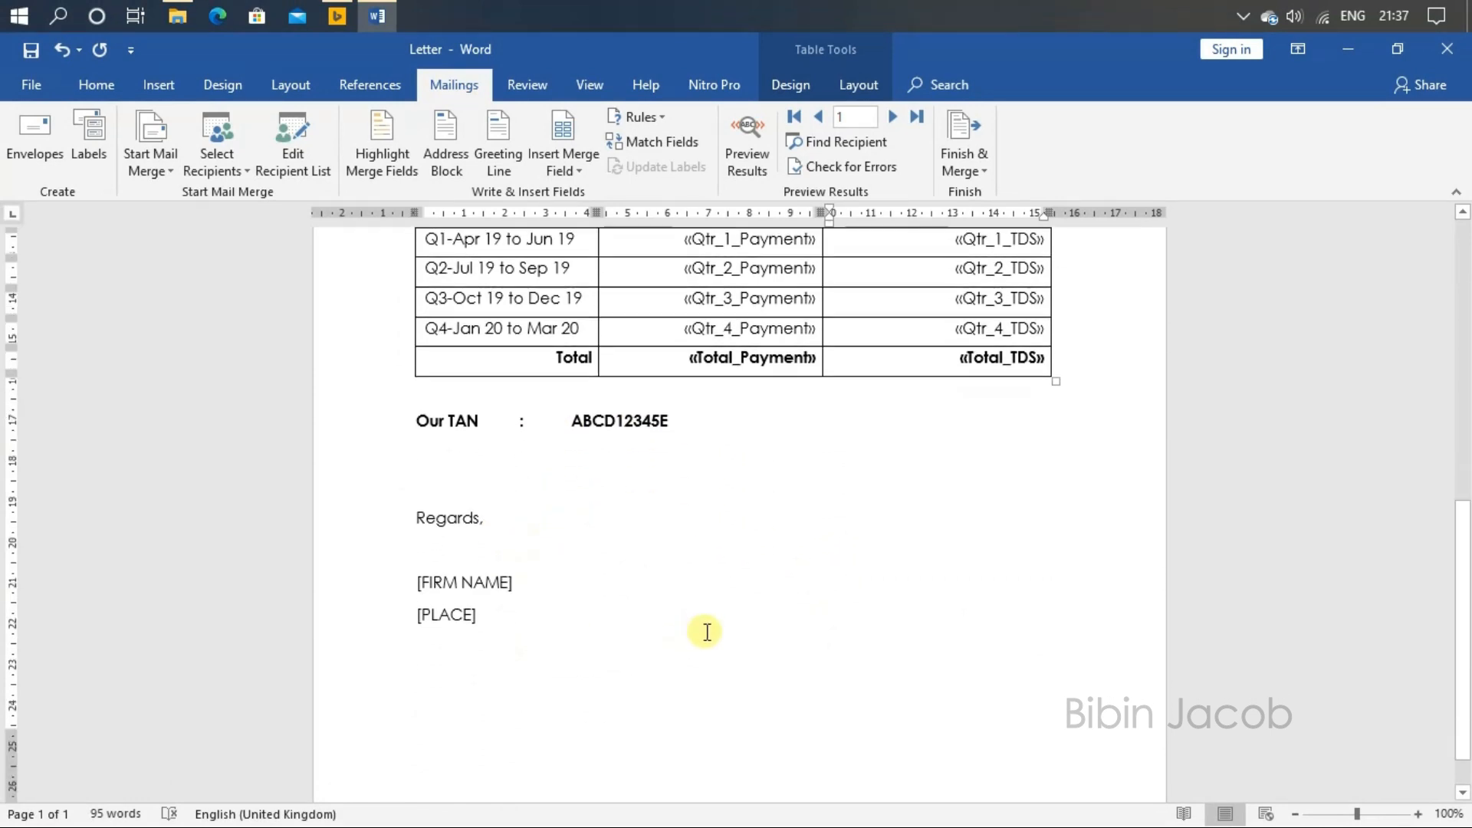
{"action": "scroll", "coordinate": [705, 632], "scroll_direction": "up", "scroll_amount": 5}
{"action": "scroll", "coordinate": [705, 632], "scroll_direction": "up", "scroll_amount": 3}
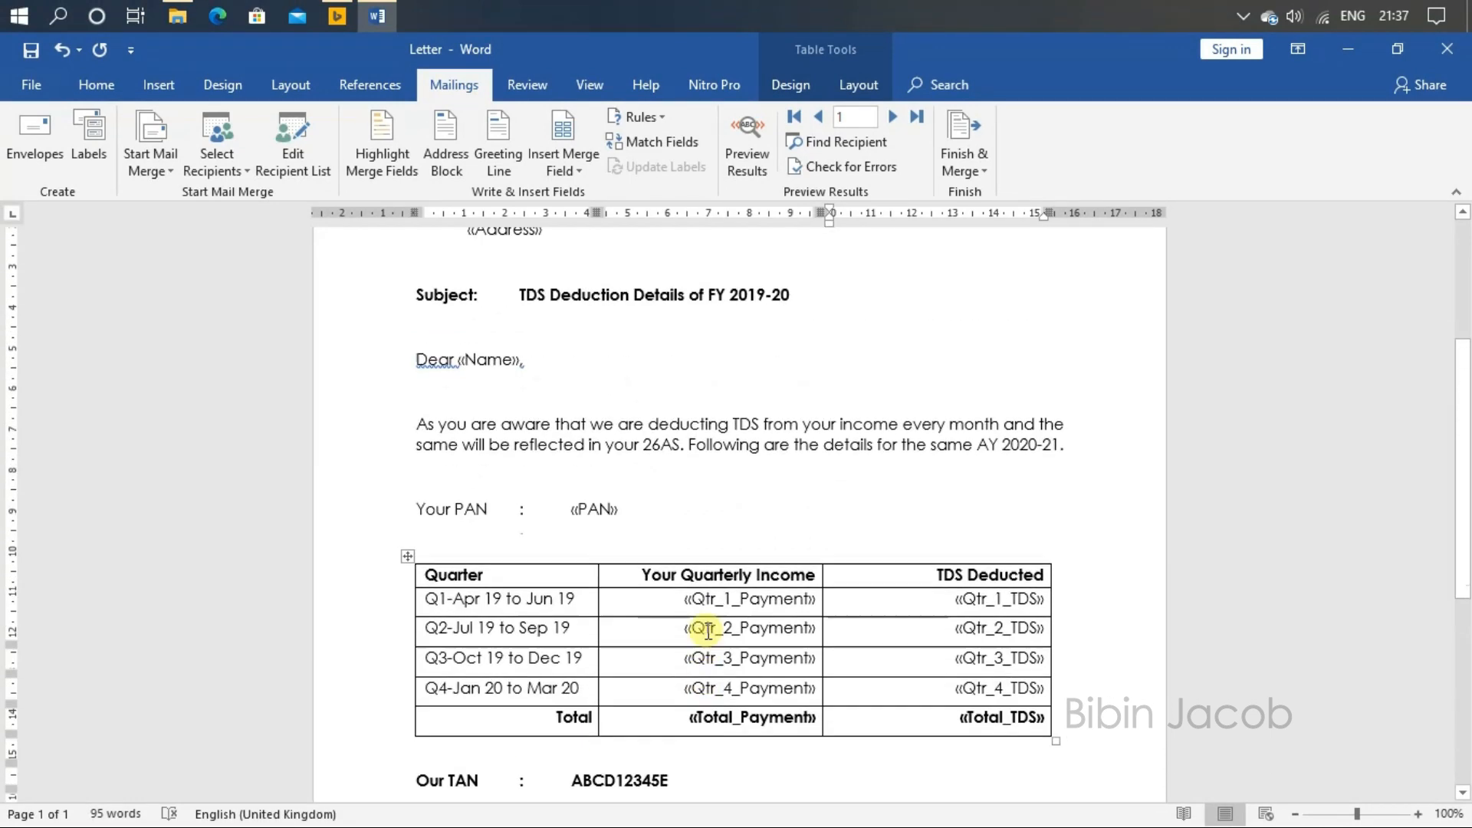
Step: Finish the mail merge by merging records 1 to 19 into a new document of individual letters
{"action": "scroll", "coordinate": [918, 417], "scroll_direction": "down", "scroll_amount": 2}
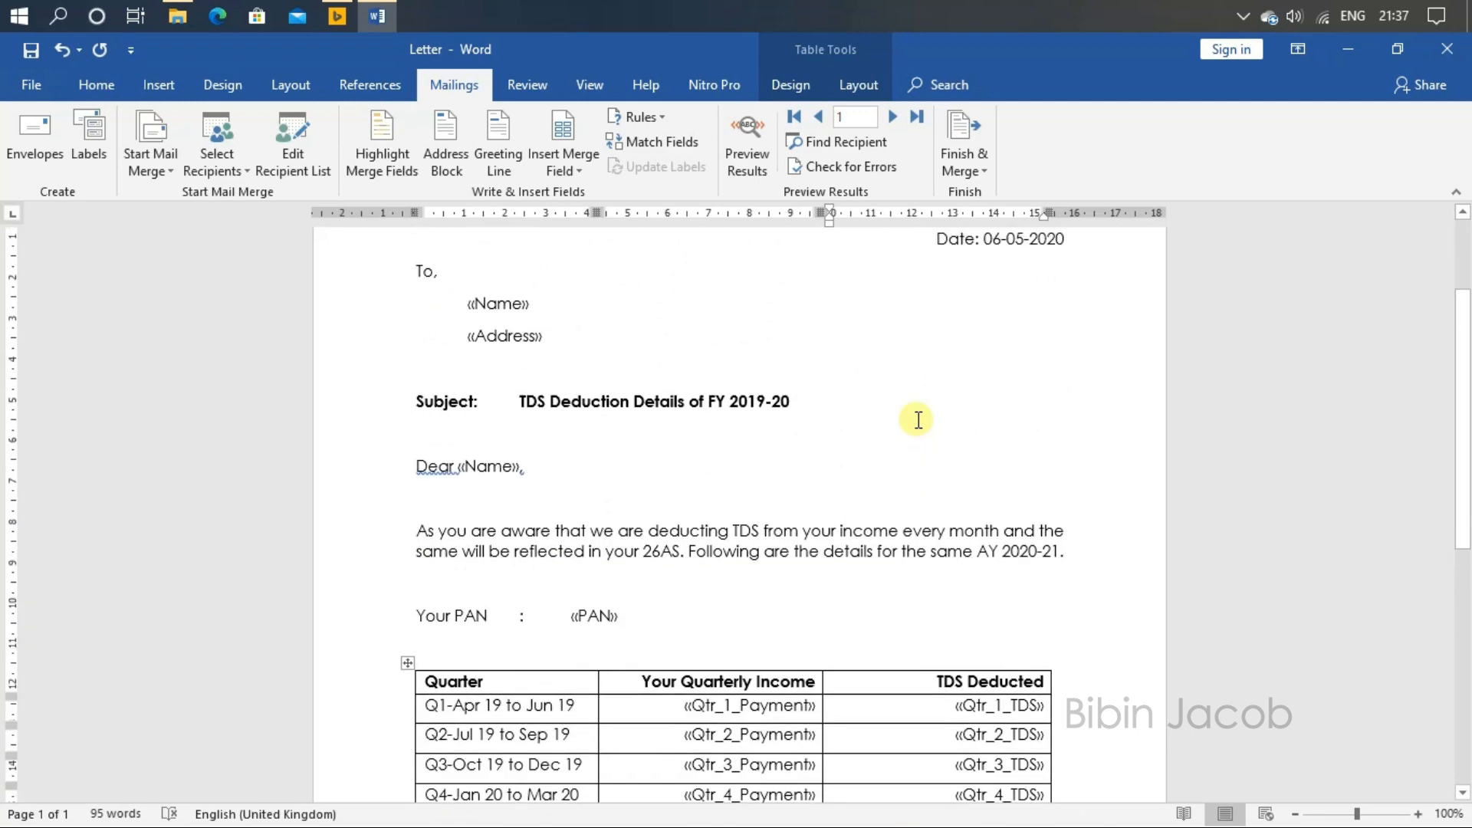
{"action": "scroll", "coordinate": [918, 418], "scroll_direction": "up", "scroll_amount": 2}
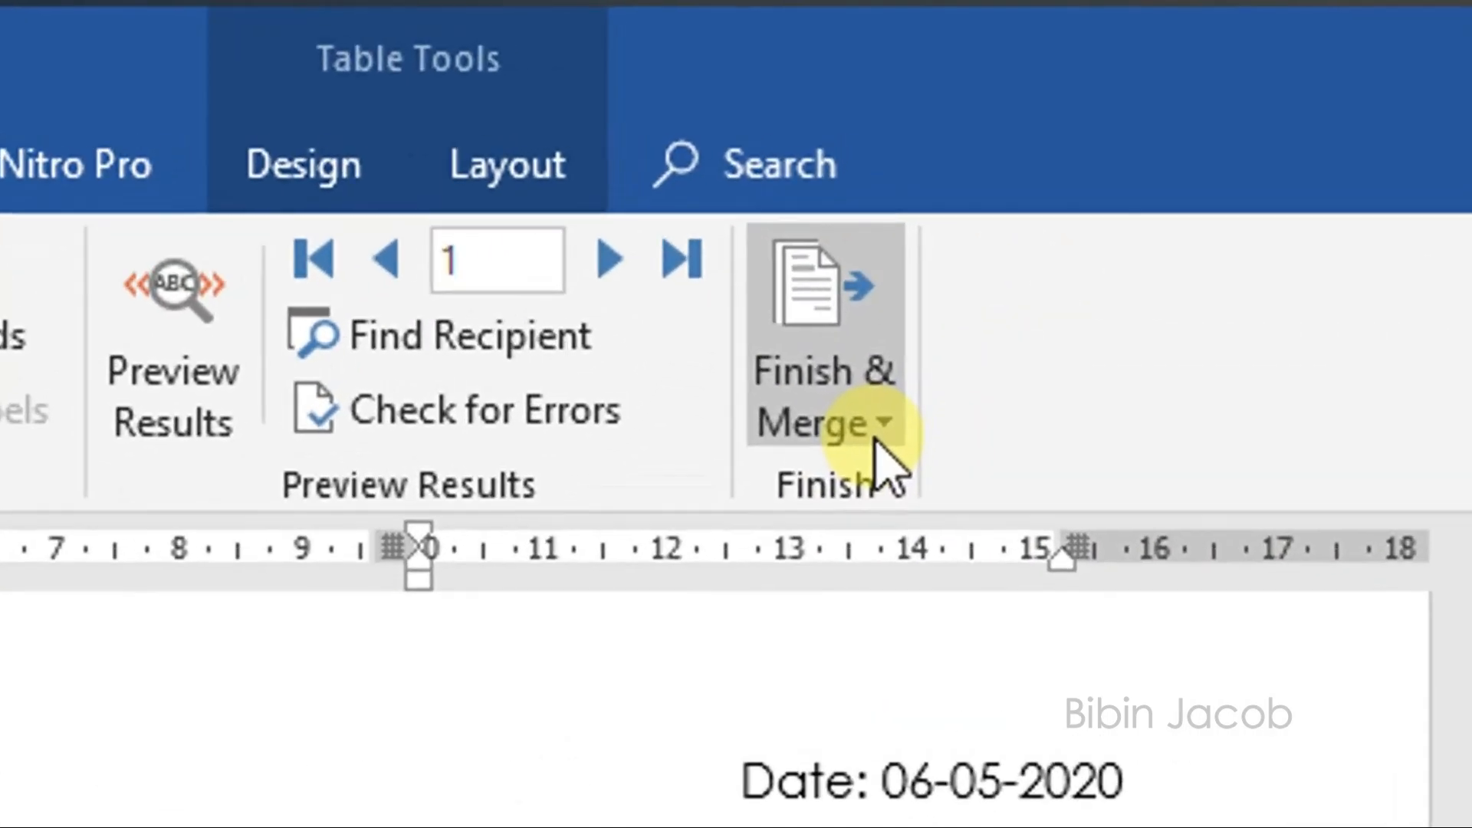
{"action": "left_click", "coordinate": [982, 173]}
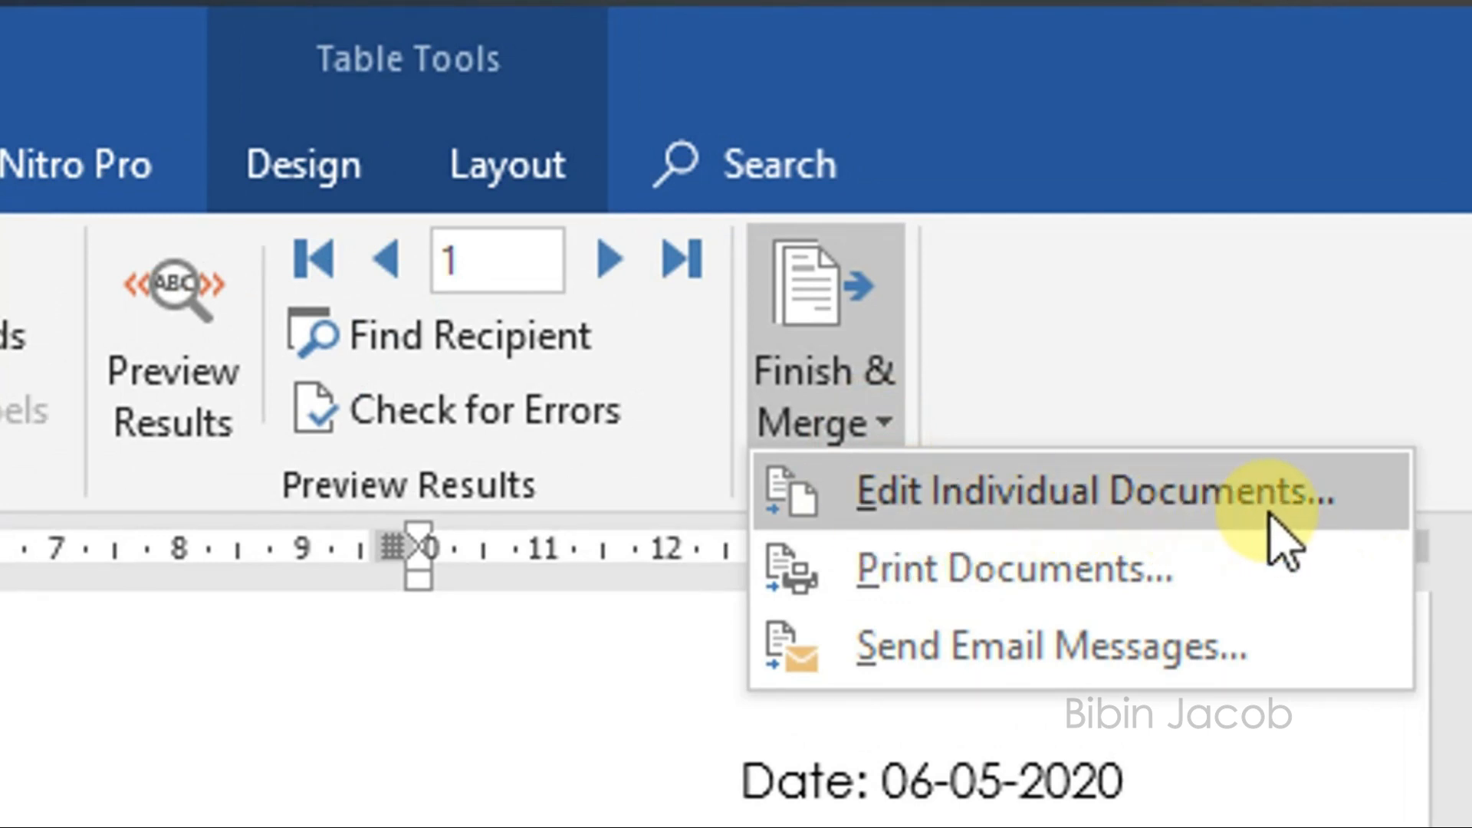
{"action": "left_click", "coordinate": [878, 513]}
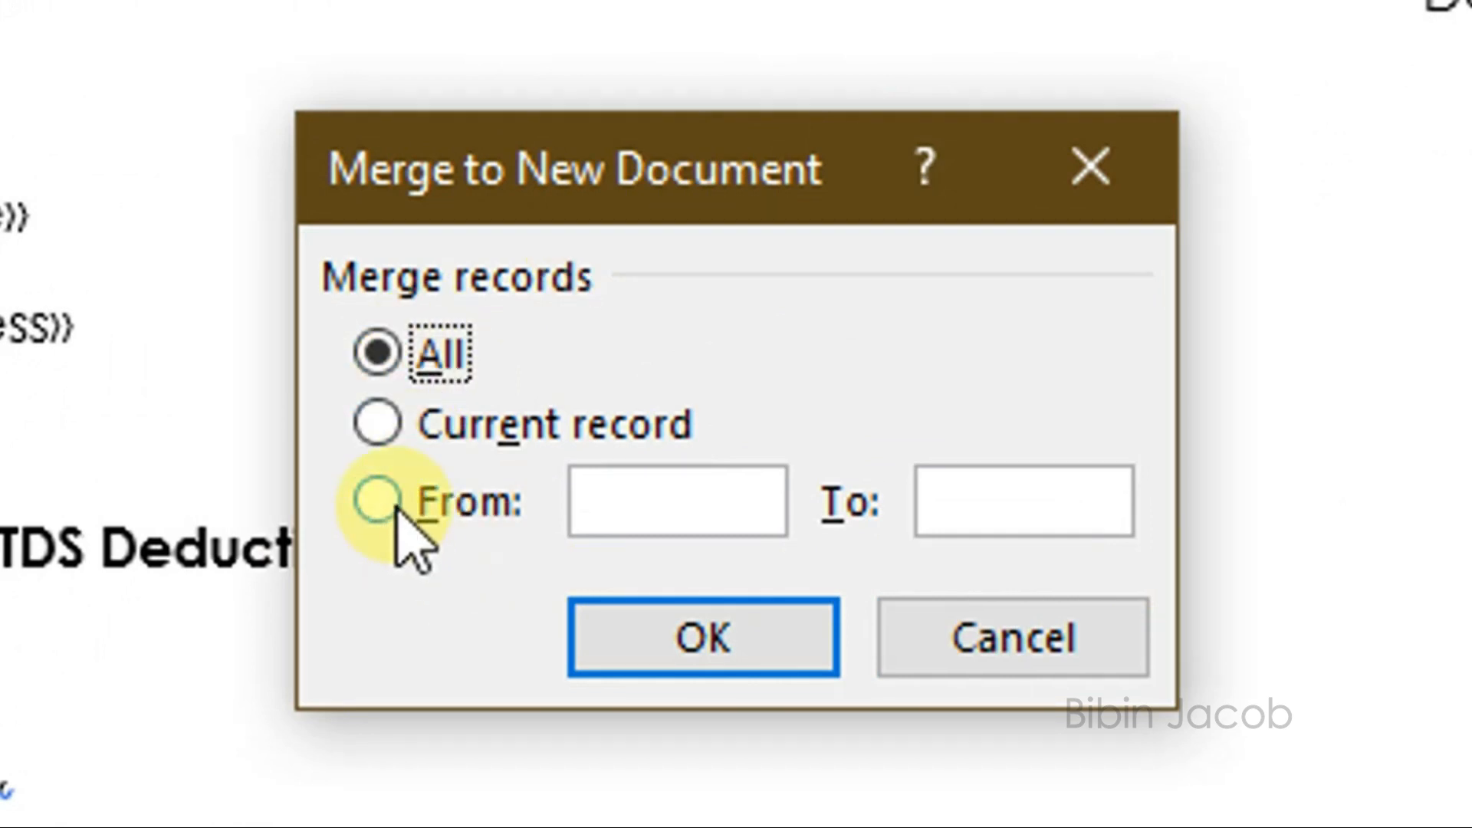
{"action": "left_click", "coordinate": [425, 423]}
{"action": "left_click", "coordinate": [439, 508]}
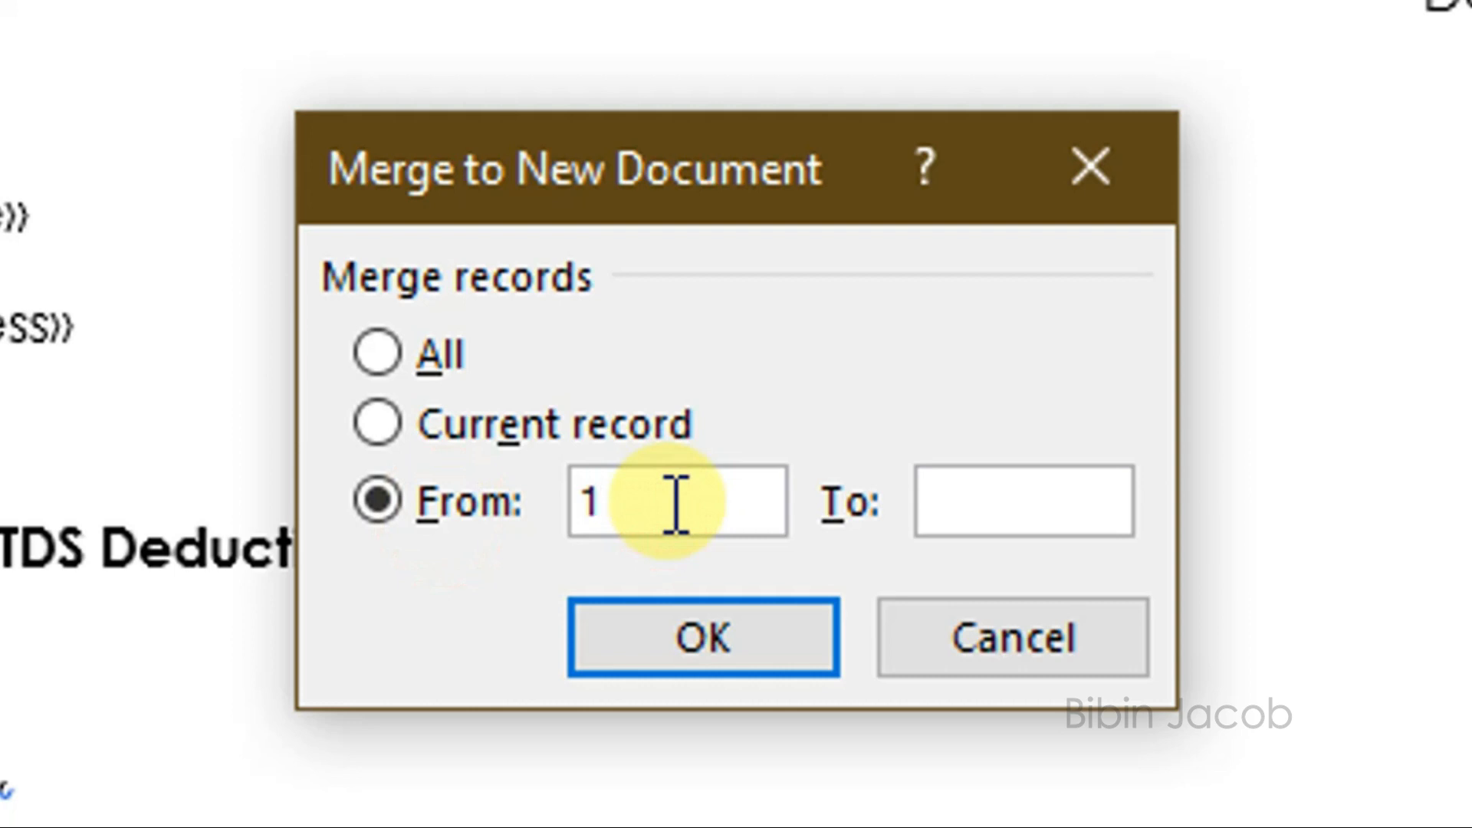
{"action": "type", "text": "19"}
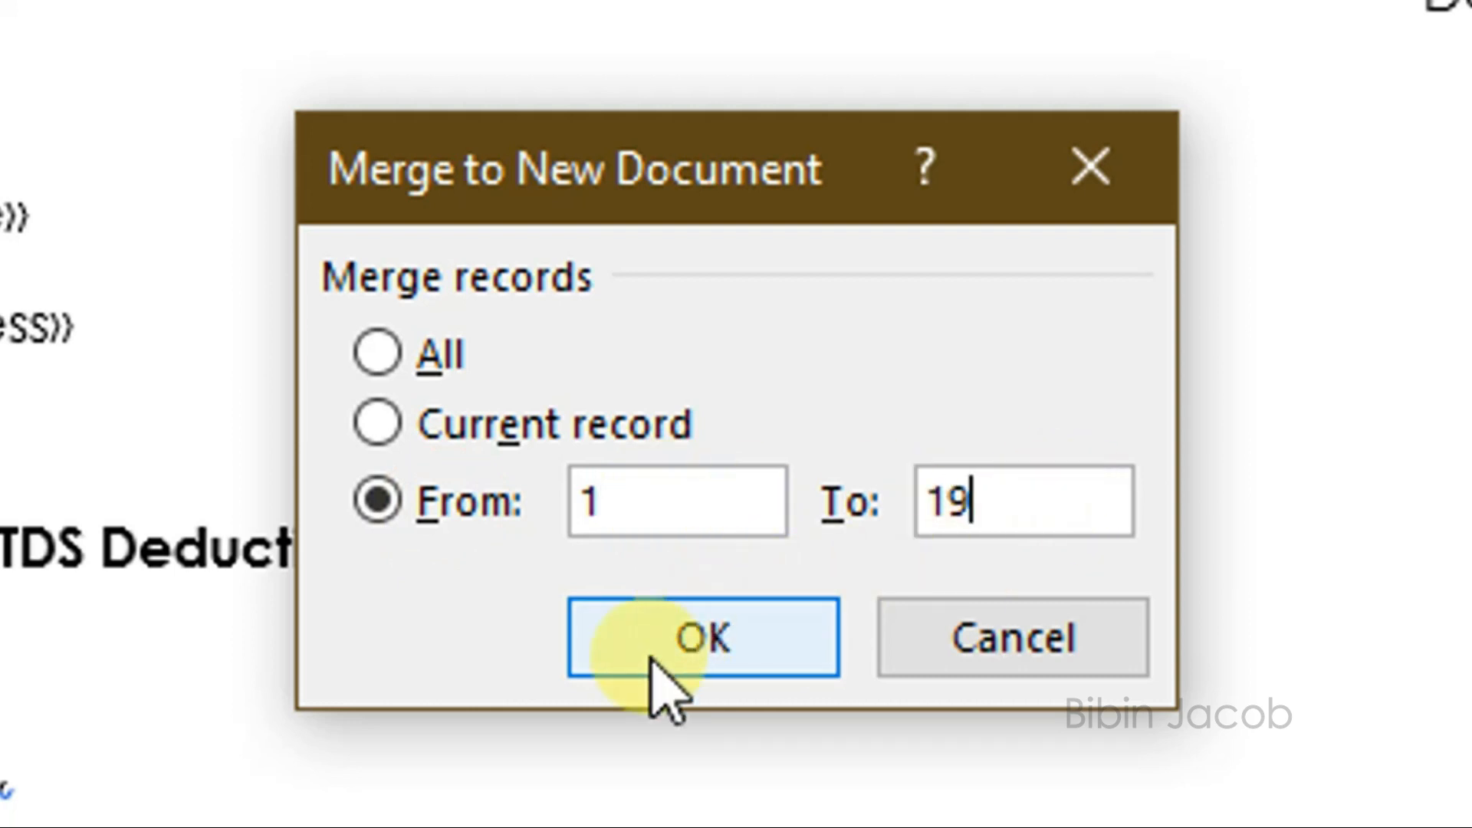
{"action": "left_click", "coordinate": [744, 669]}
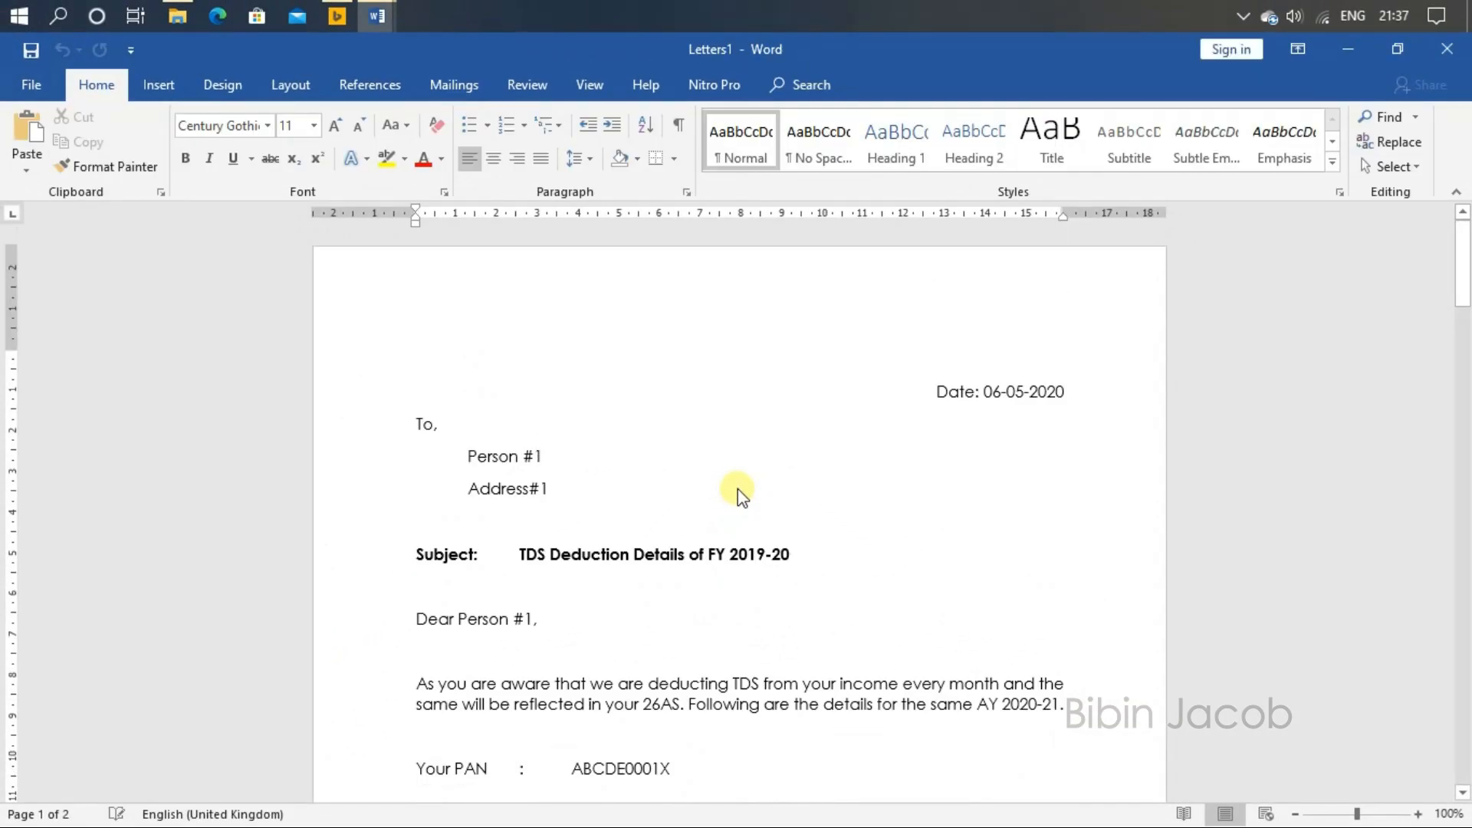
Step: Scroll through the merged letters from the first to the last to review the filled-in names, PANs and figures
{"action": "scroll", "coordinate": [738, 489], "scroll_direction": "down", "scroll_amount": 6}
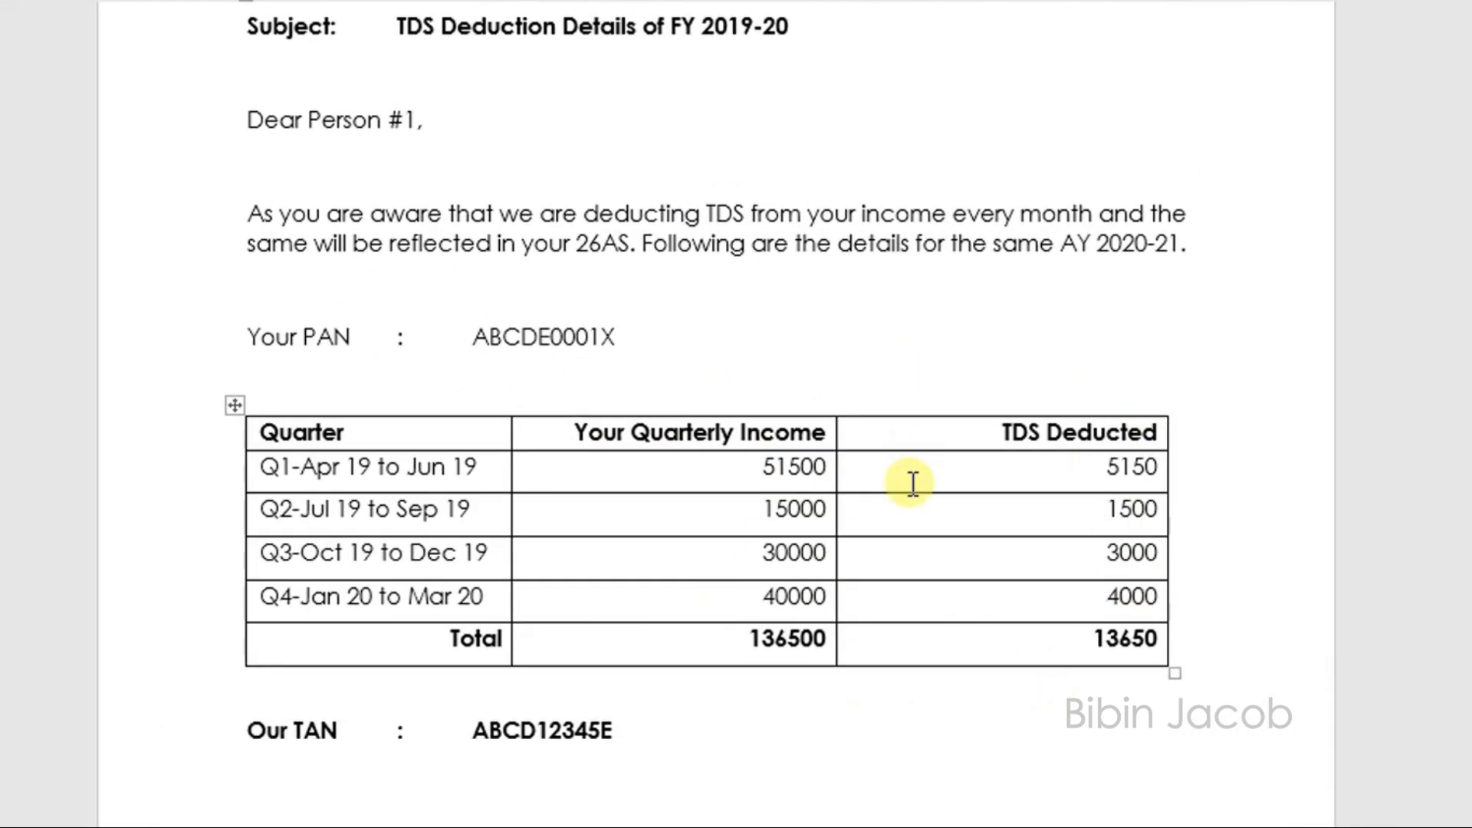
{"action": "scroll", "coordinate": [913, 483], "scroll_direction": "down", "scroll_amount": 15}
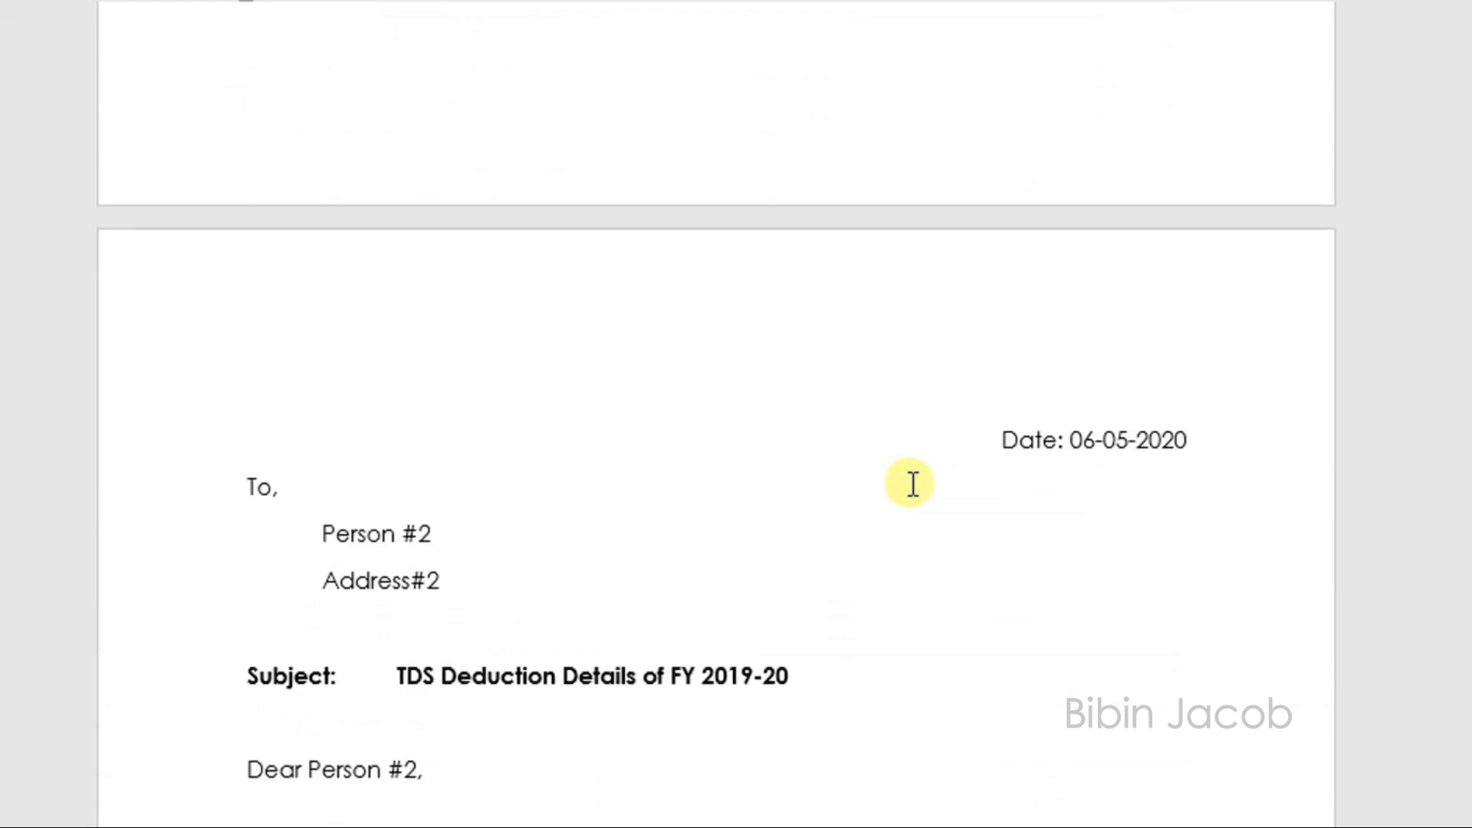
{"action": "scroll", "coordinate": [759, 443], "scroll_direction": "down", "scroll_amount": 10}
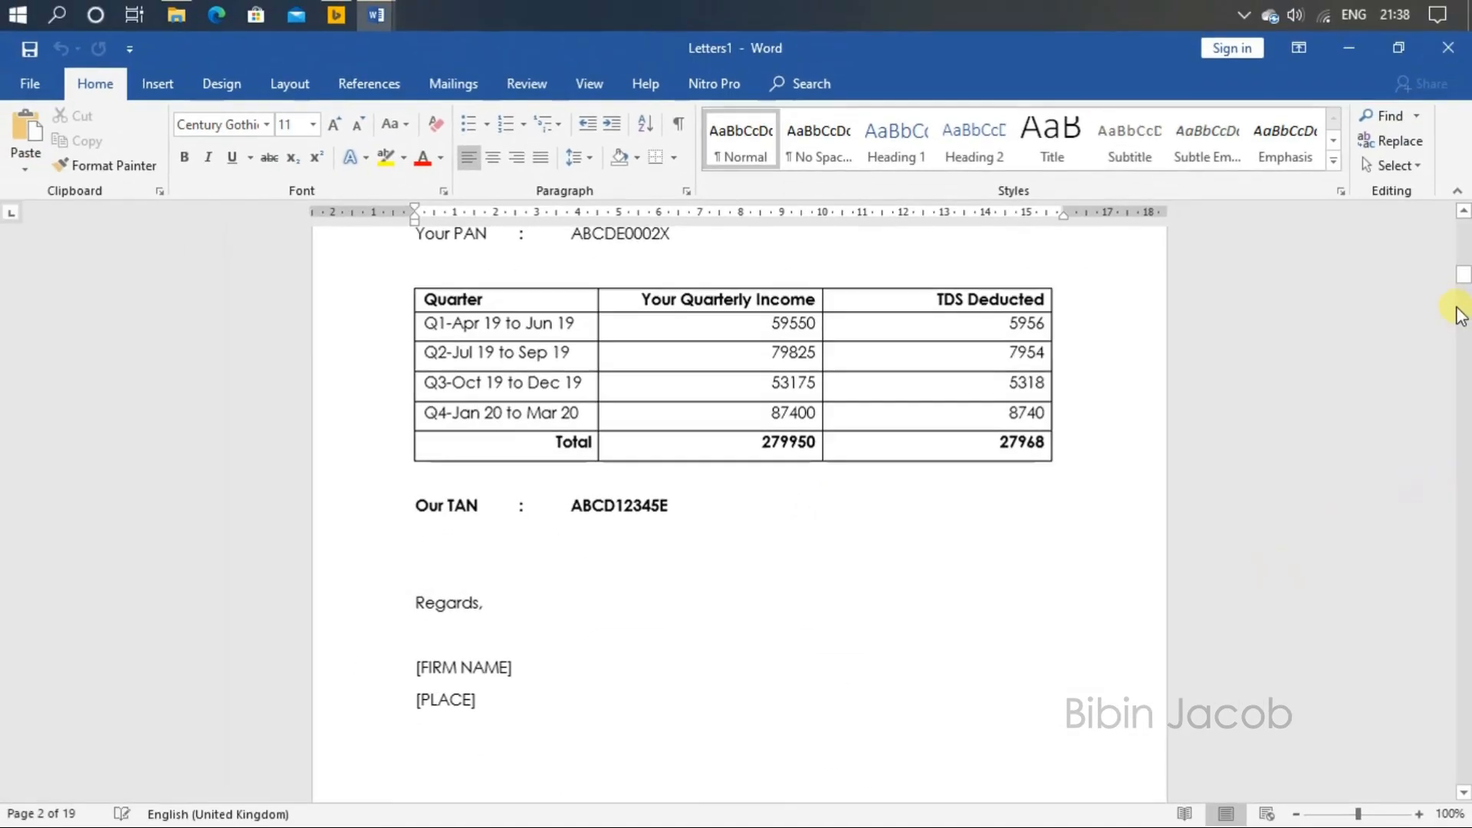
{"action": "left_click_drag", "start_coordinate": [1464, 270], "coordinate": [1463, 750]}
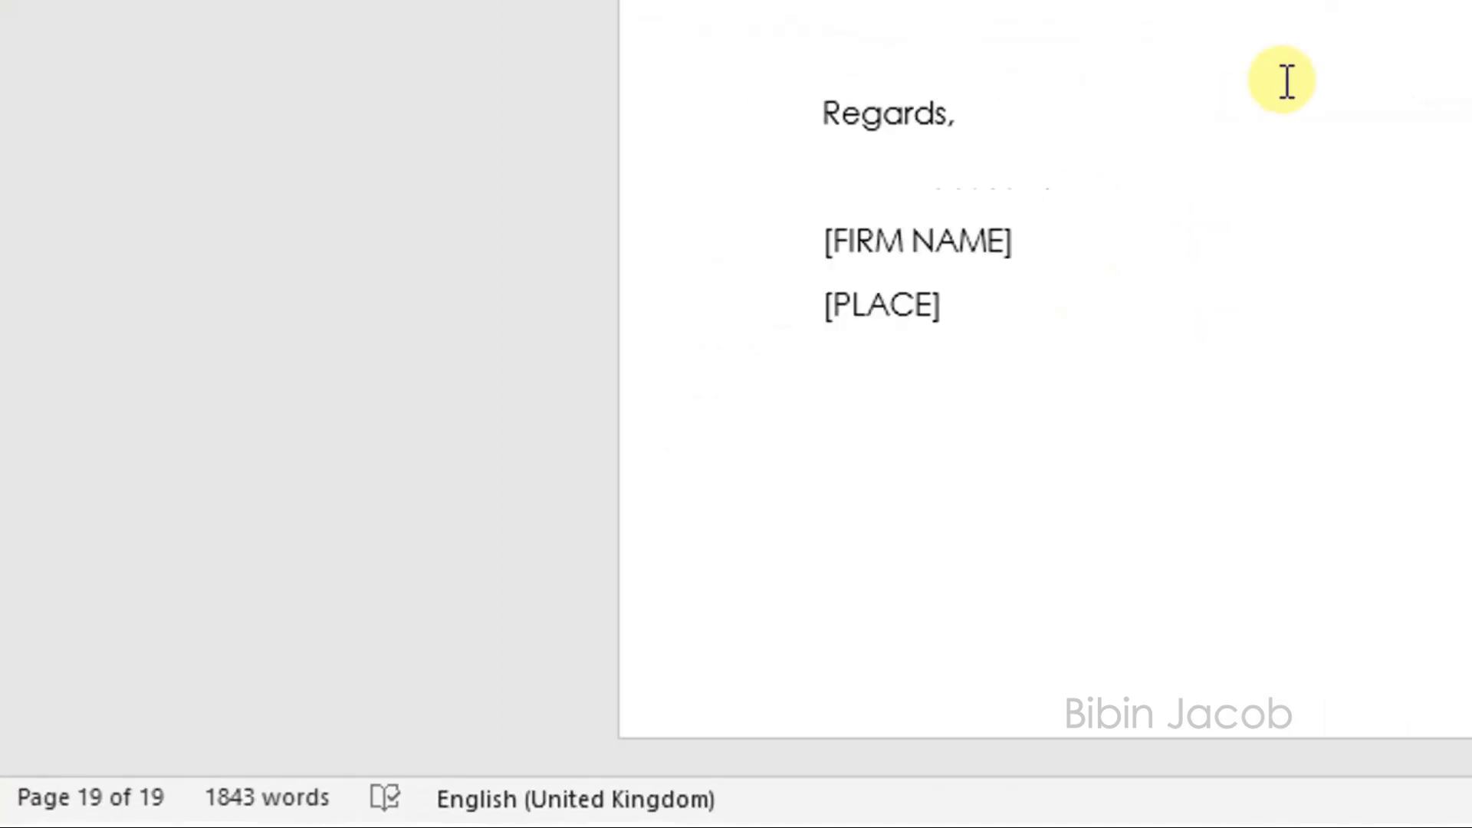
{"action": "scroll", "coordinate": [664, 442], "scroll_direction": "up", "scroll_amount": 10}
{"action": "scroll", "coordinate": [664, 441], "scroll_direction": "up", "scroll_amount": 6}
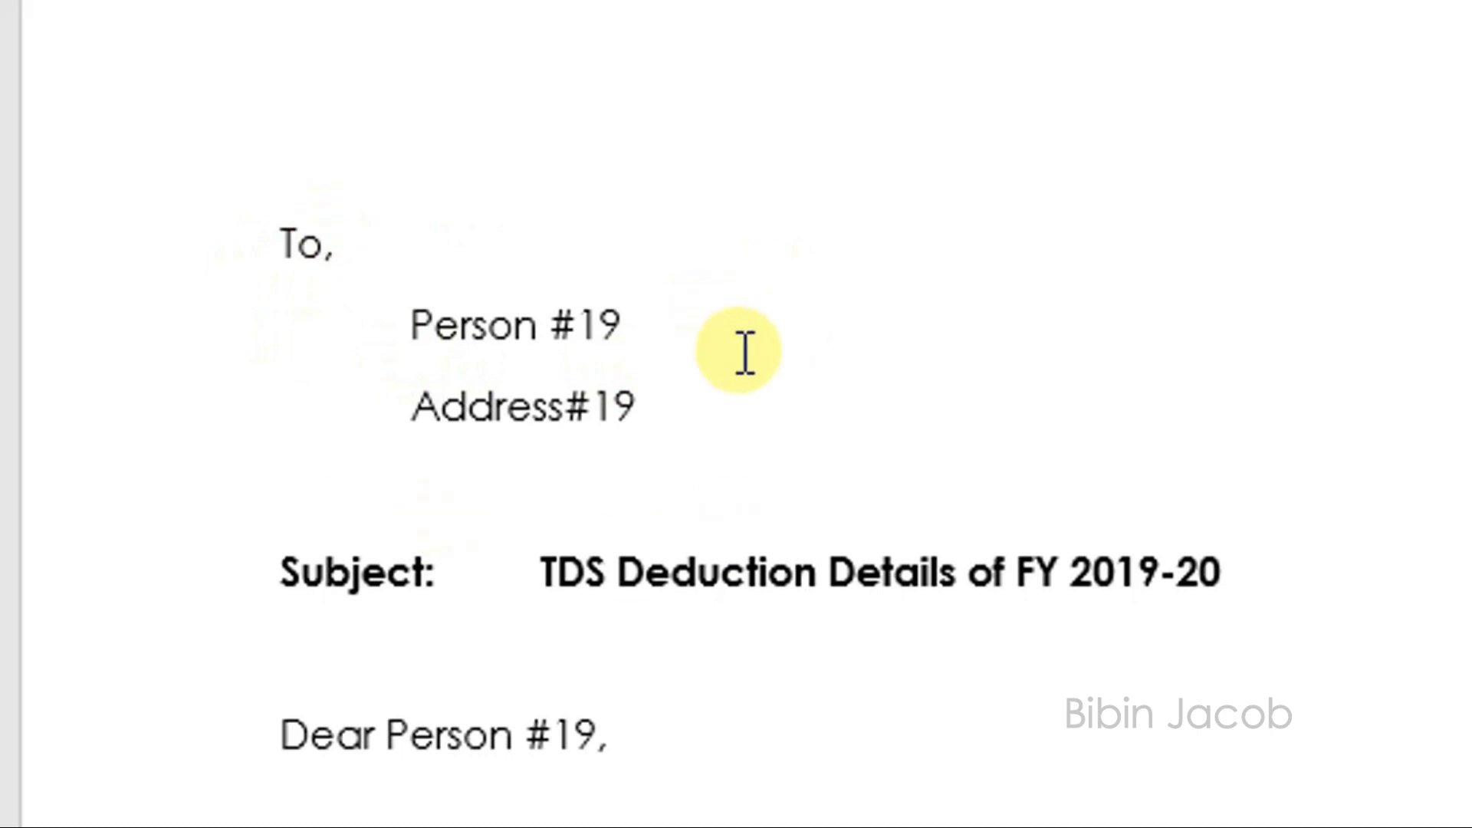
{"action": "scroll", "coordinate": [882, 730], "scroll_direction": "down", "scroll_amount": 3}
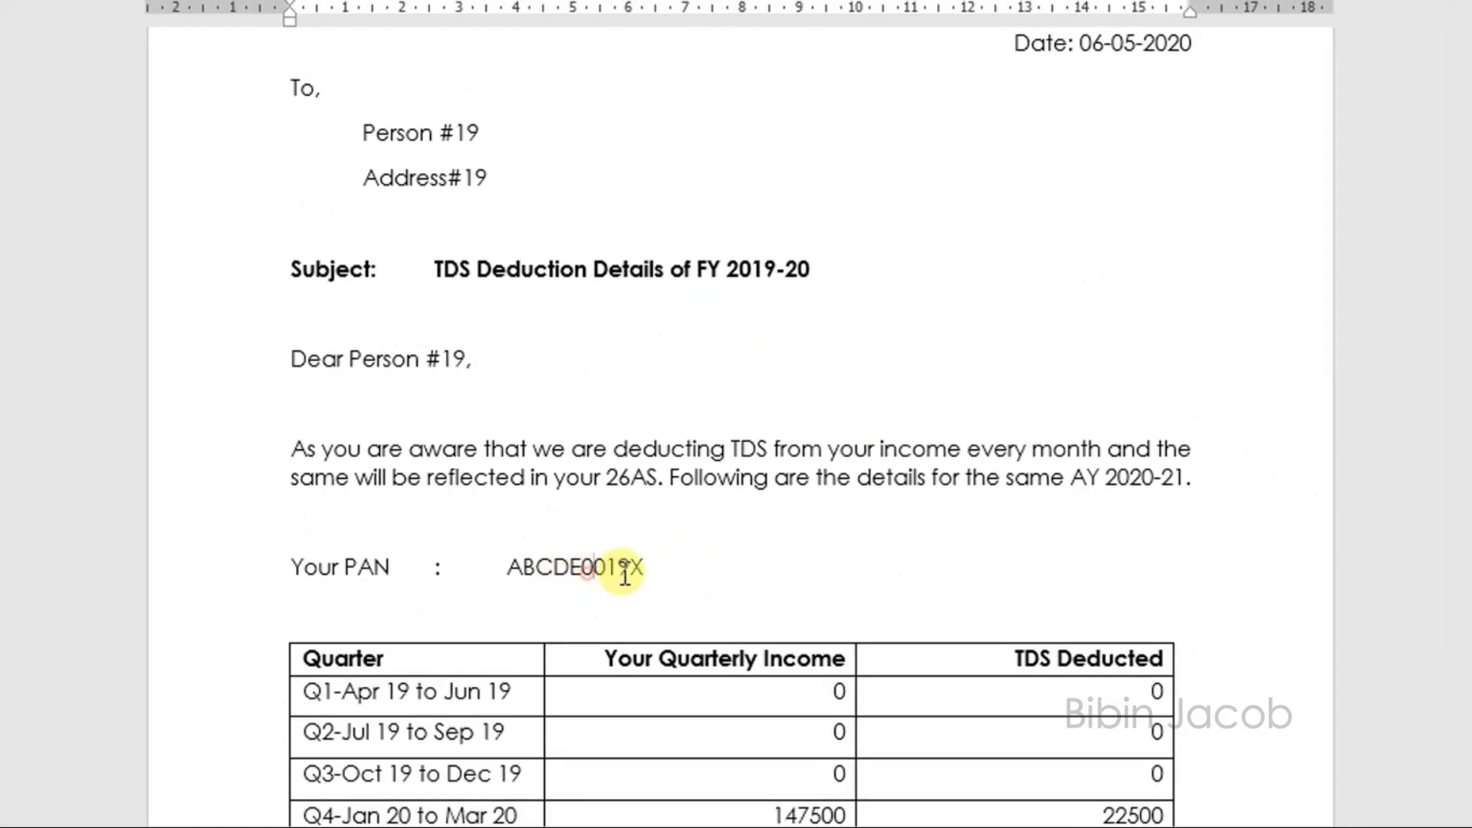
{"action": "scroll", "coordinate": [1073, 407], "scroll_direction": "up", "scroll_amount": 1}
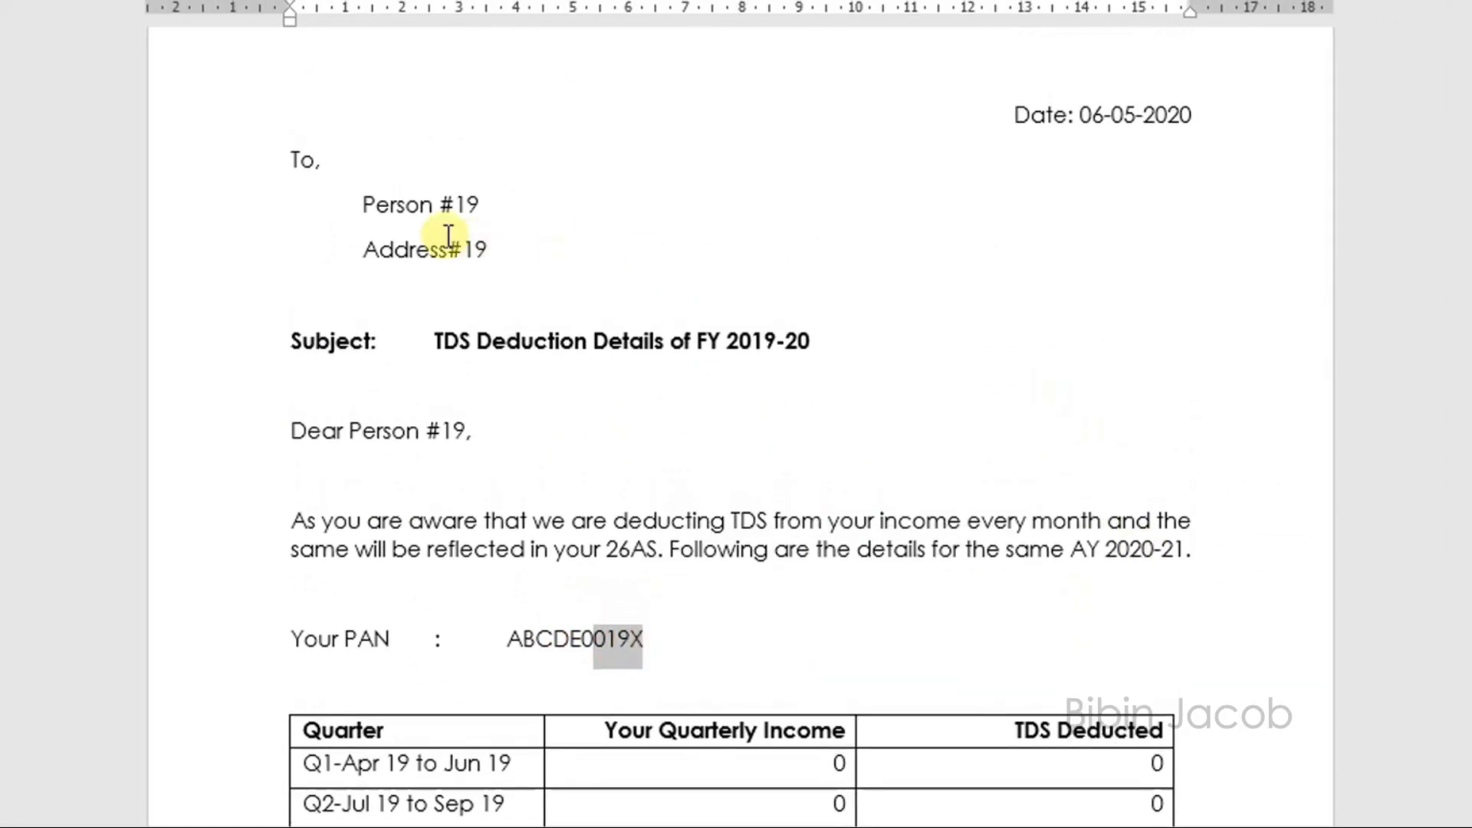
{"action": "left_click", "coordinate": [426, 205]}
{"action": "left_click", "coordinate": [491, 249]}
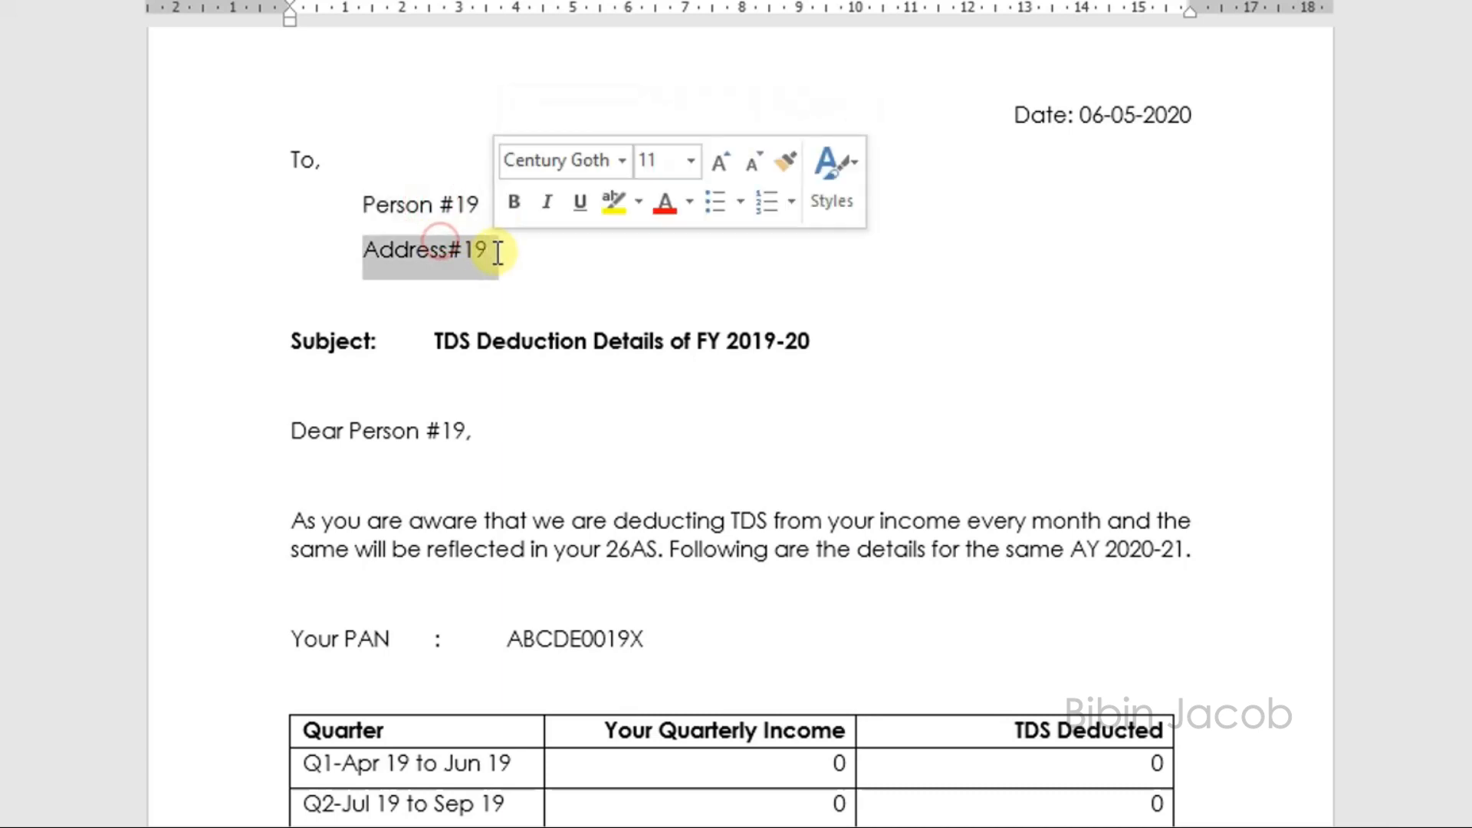
{"action": "scroll", "coordinate": [830, 354], "scroll_direction": "down", "scroll_amount": 1}
{"action": "scroll", "coordinate": [830, 354], "scroll_direction": "down", "scroll_amount": 5}
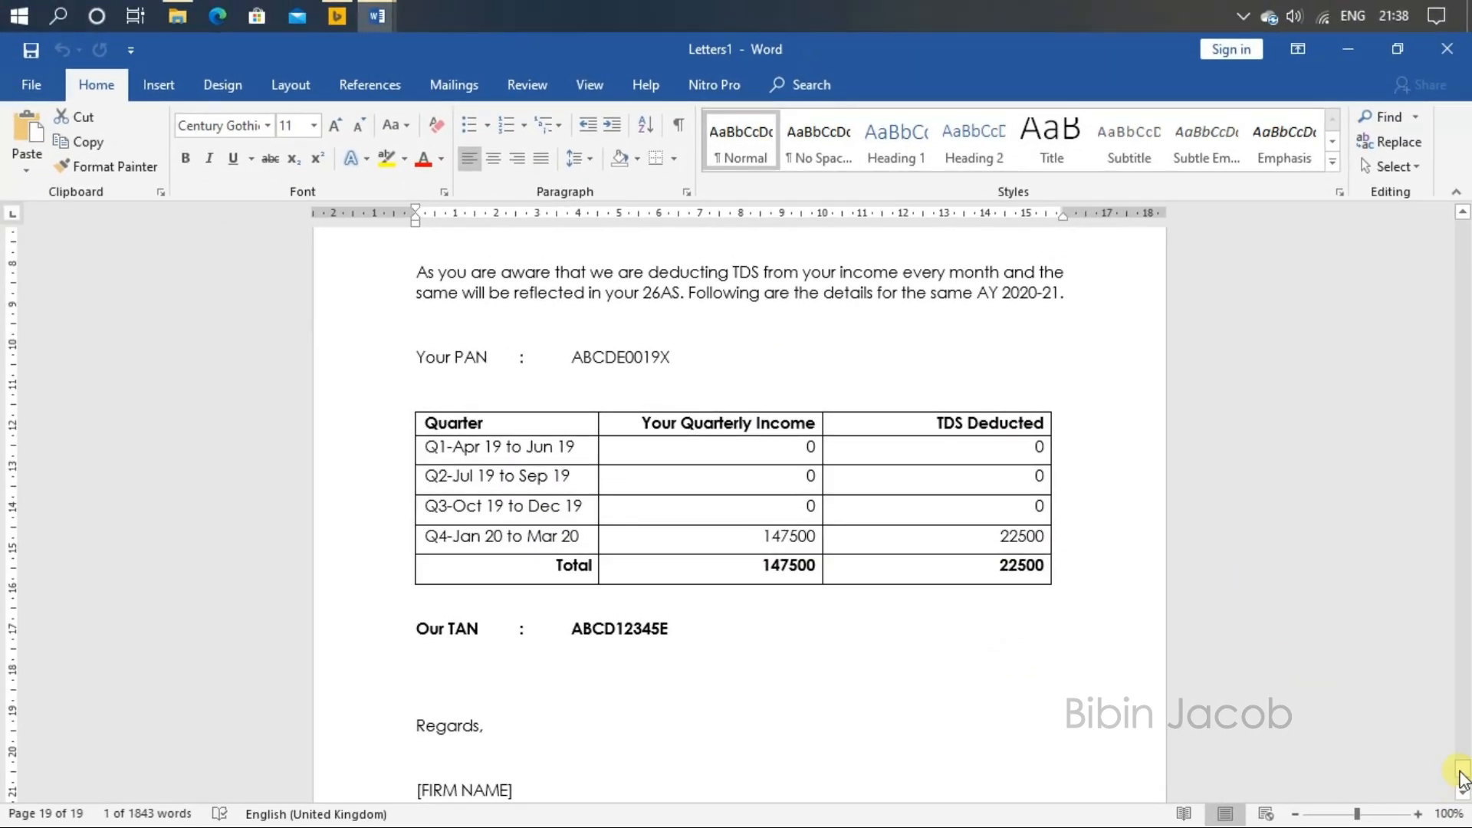
{"action": "left_click_drag", "start_coordinate": [1462, 776], "coordinate": [1466, 230]}
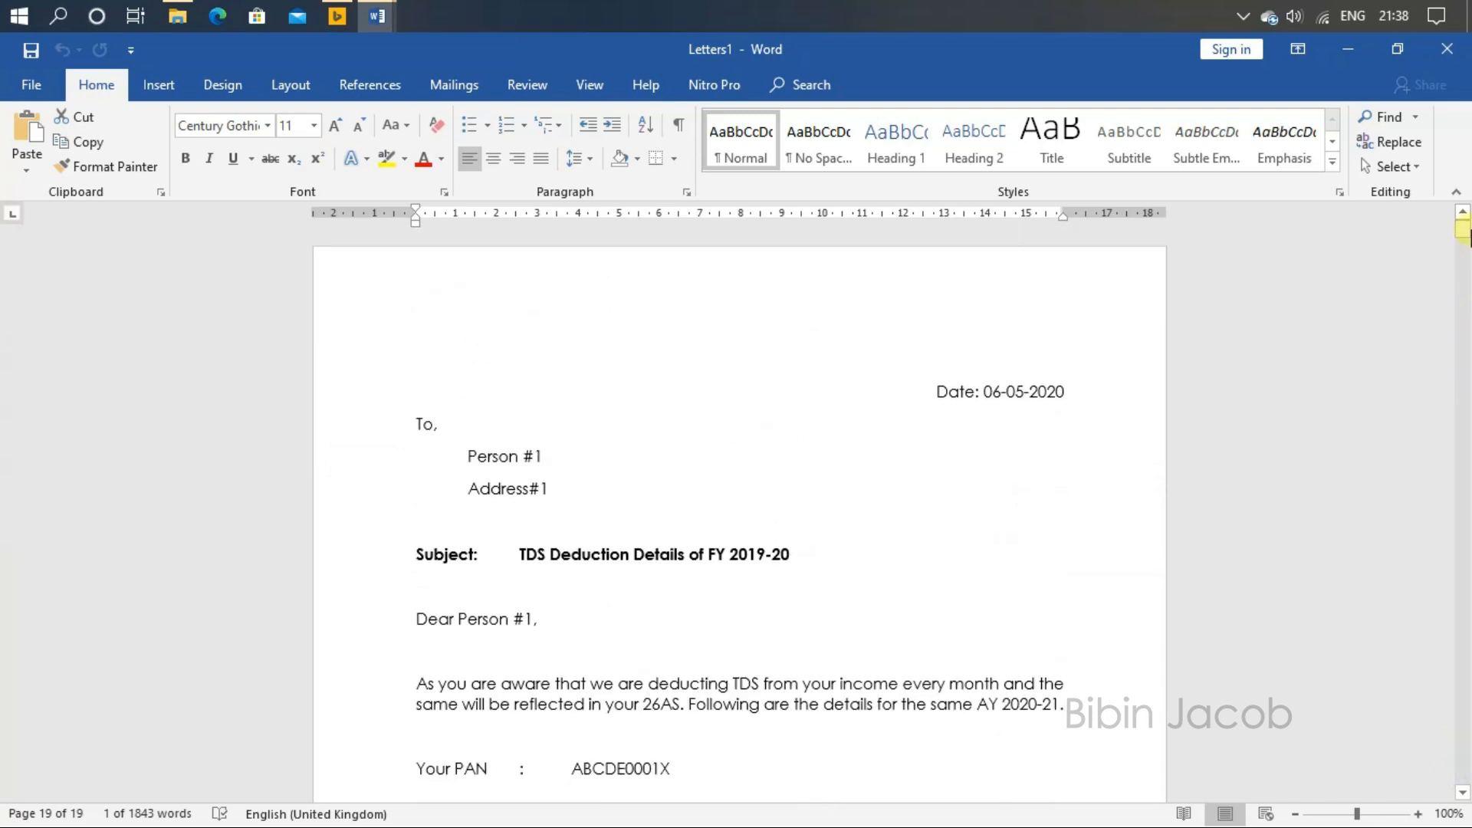
{"action": "left_click", "coordinate": [55, 90]}
{"action": "left_click", "coordinate": [98, 338]}
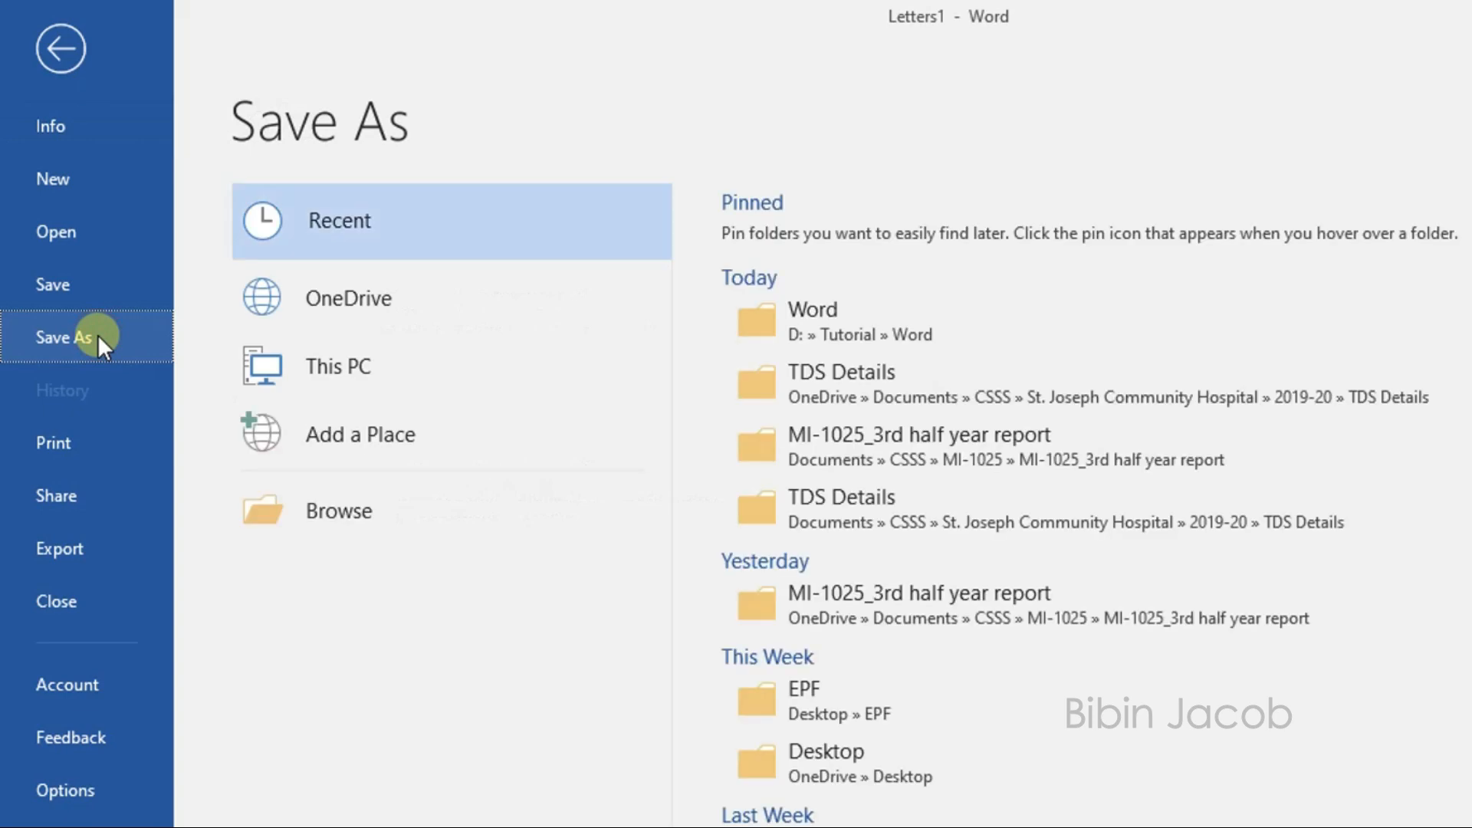
{"action": "left_click", "coordinate": [91, 558]}
{"action": "left_click", "coordinate": [817, 367]}
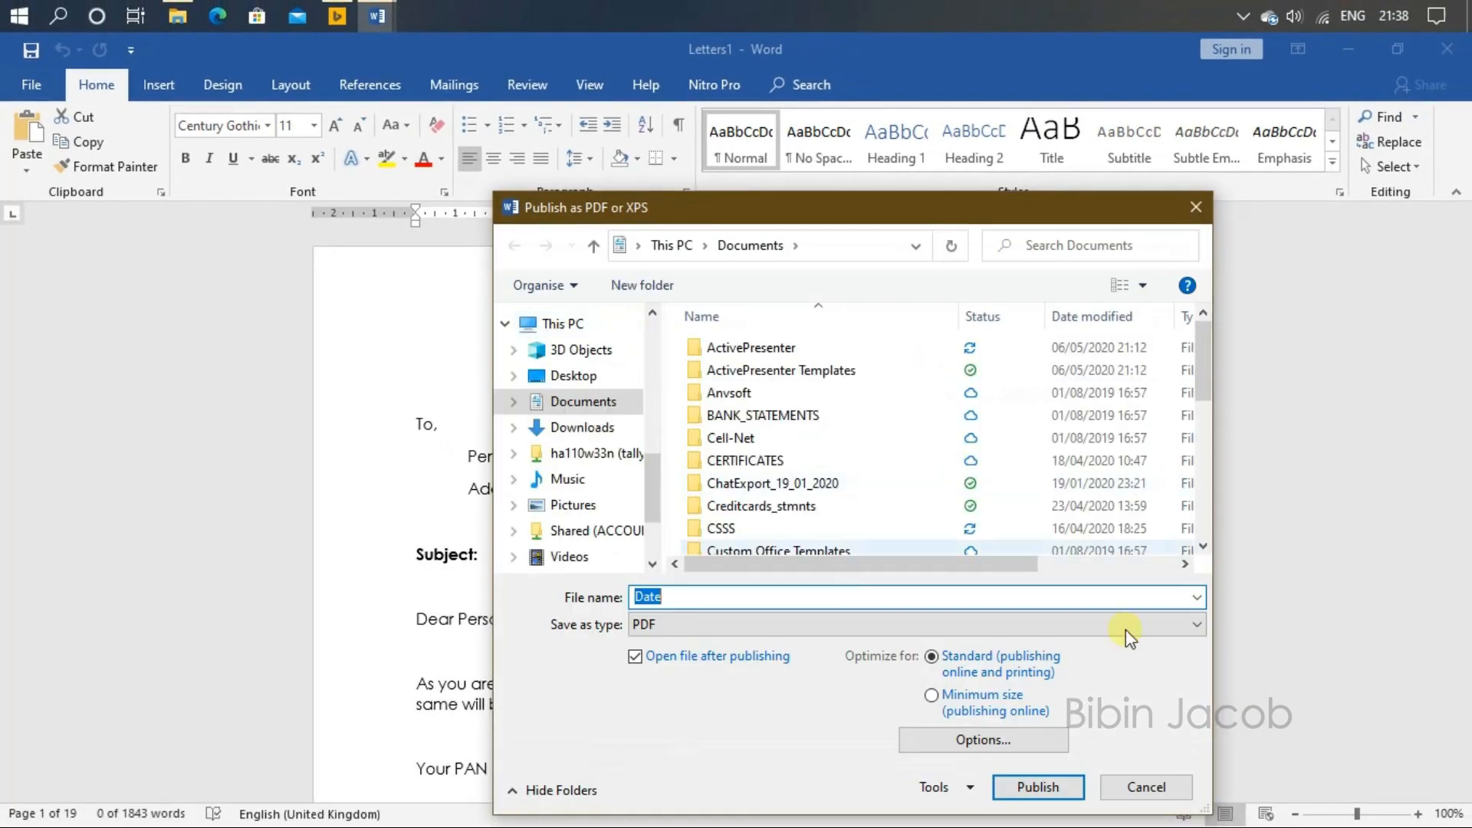
{"action": "left_click", "coordinate": [1146, 787]}
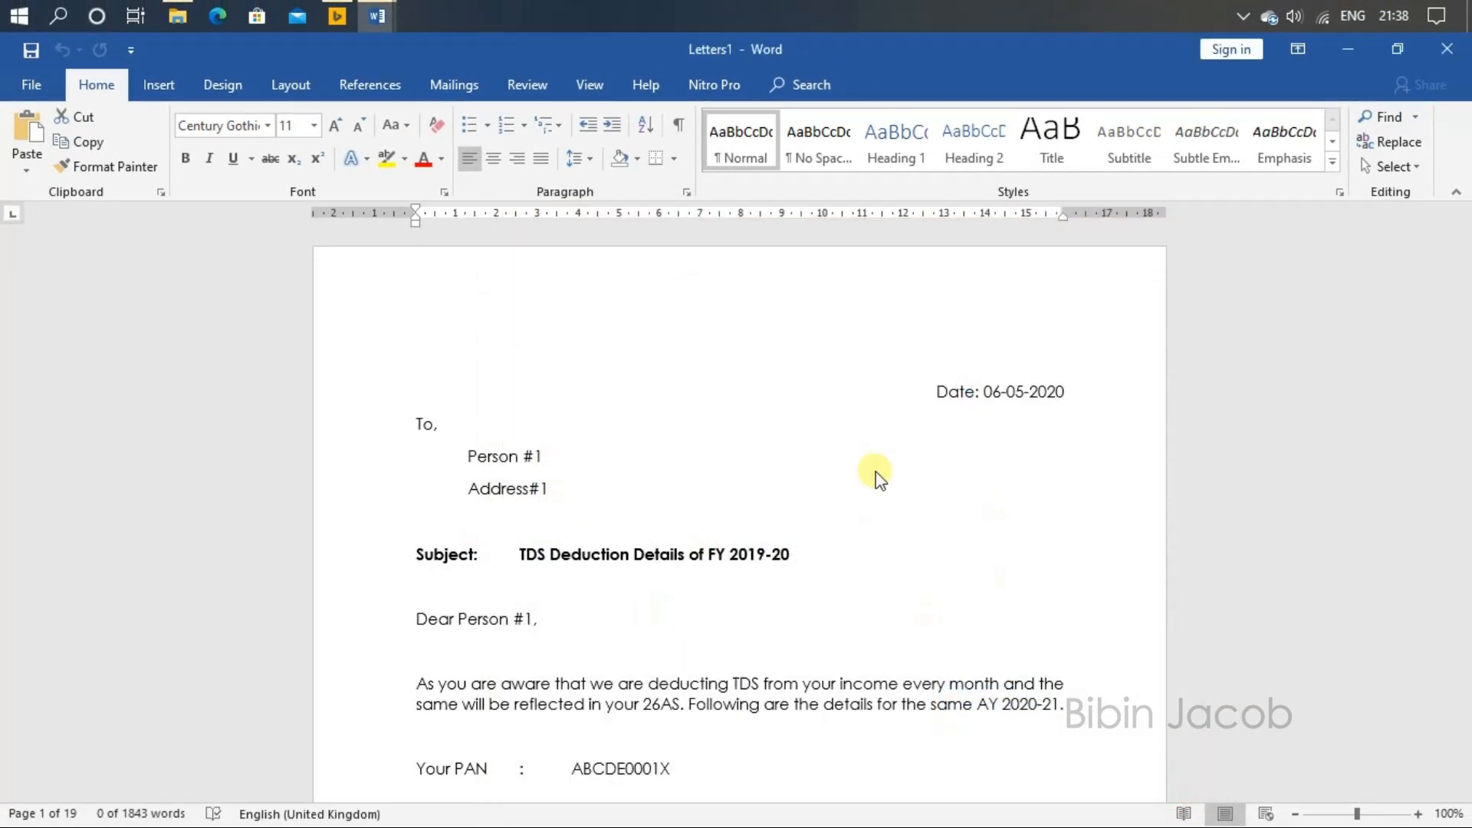